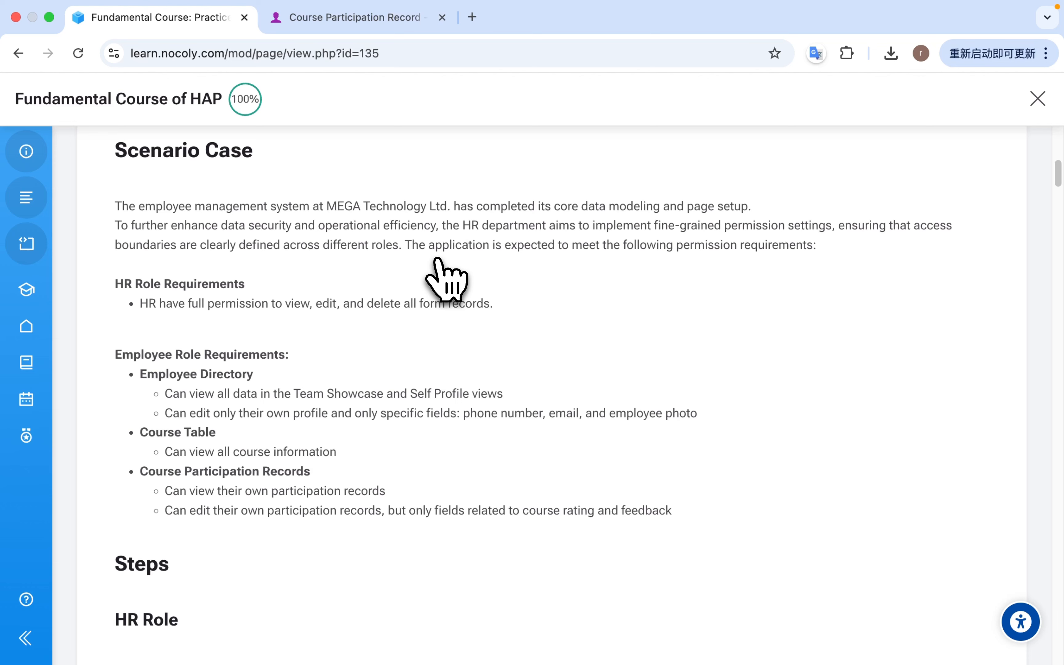
# Review the scenario's permission requirements for the HR and Employee roles on the course page
pyautogui.scroll(-3, 440, 268)
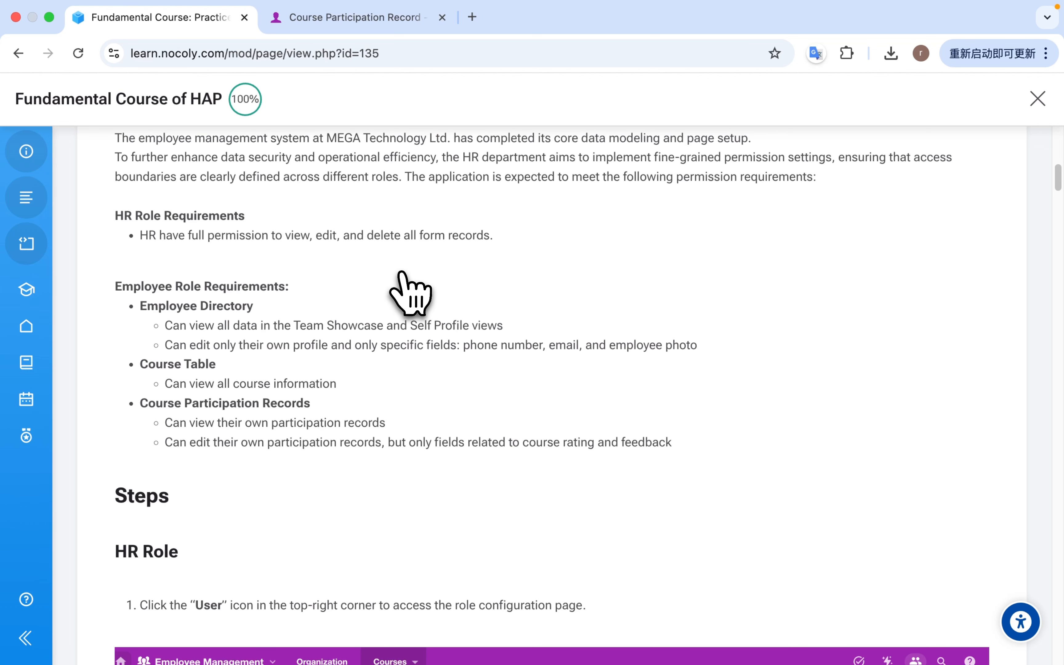
pyautogui.scroll(-2, 403, 275)
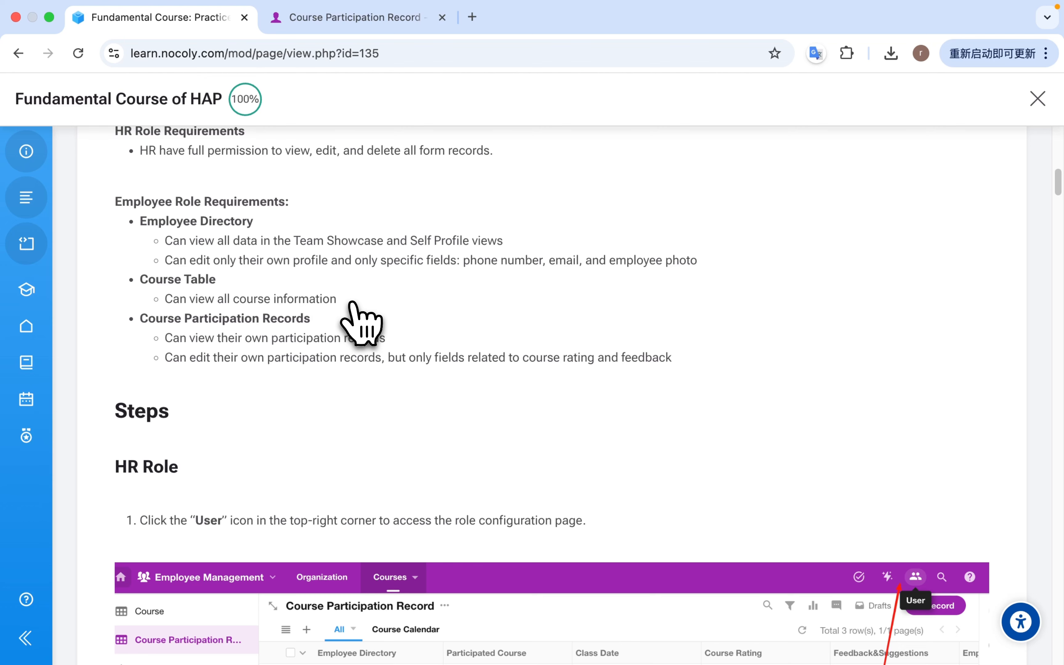
pyautogui.scroll(-1, 361, 323)
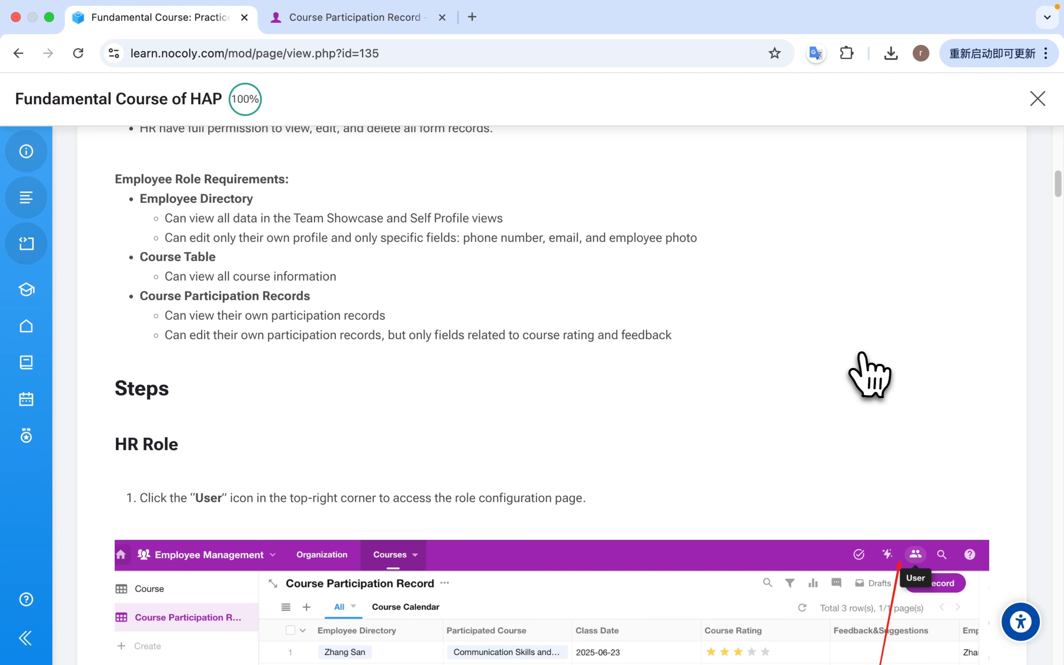
pyautogui.scroll(2, 865, 356)
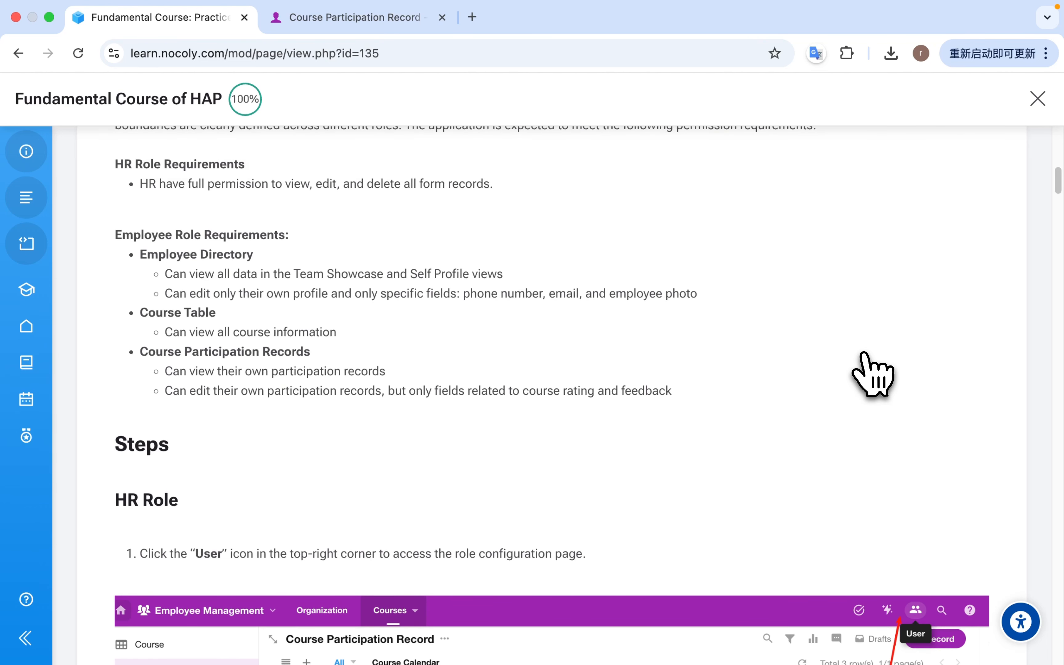
pyautogui.scroll(10, 865, 355)
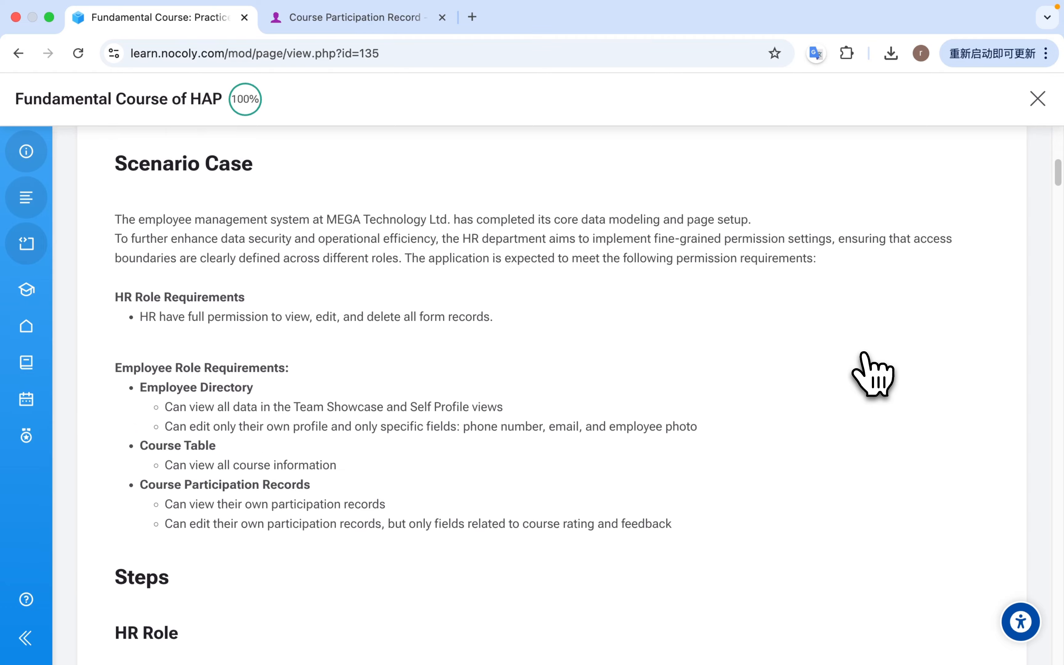
pyautogui.scroll(7, 864, 355)
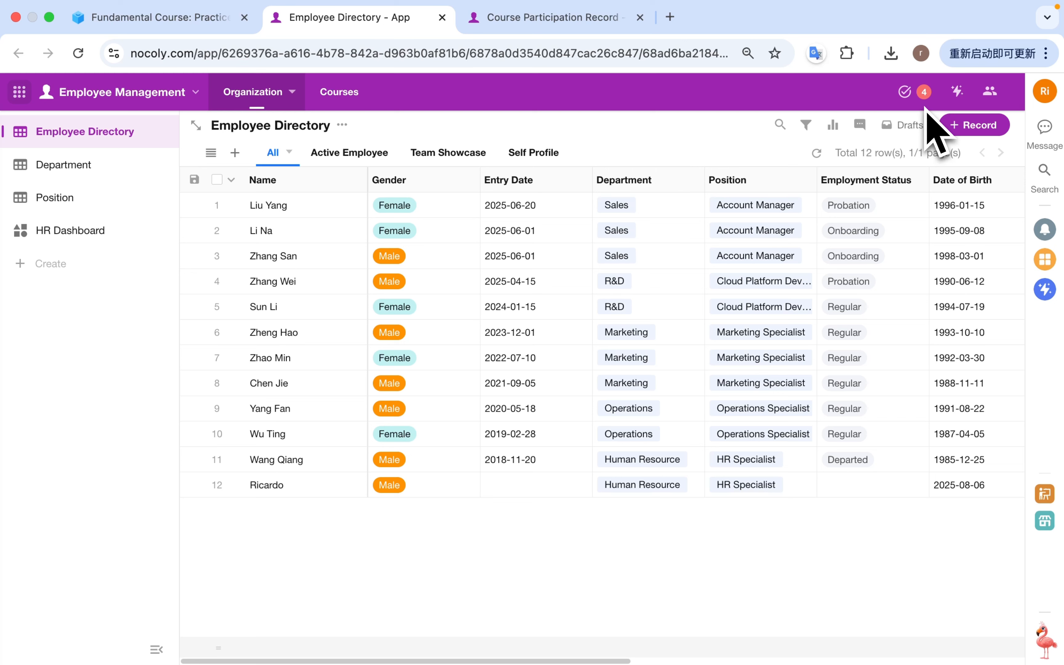
# Create a custom role named HR with access to all app items and permission to view, edit, and delete all records
pyautogui.click(990, 93)
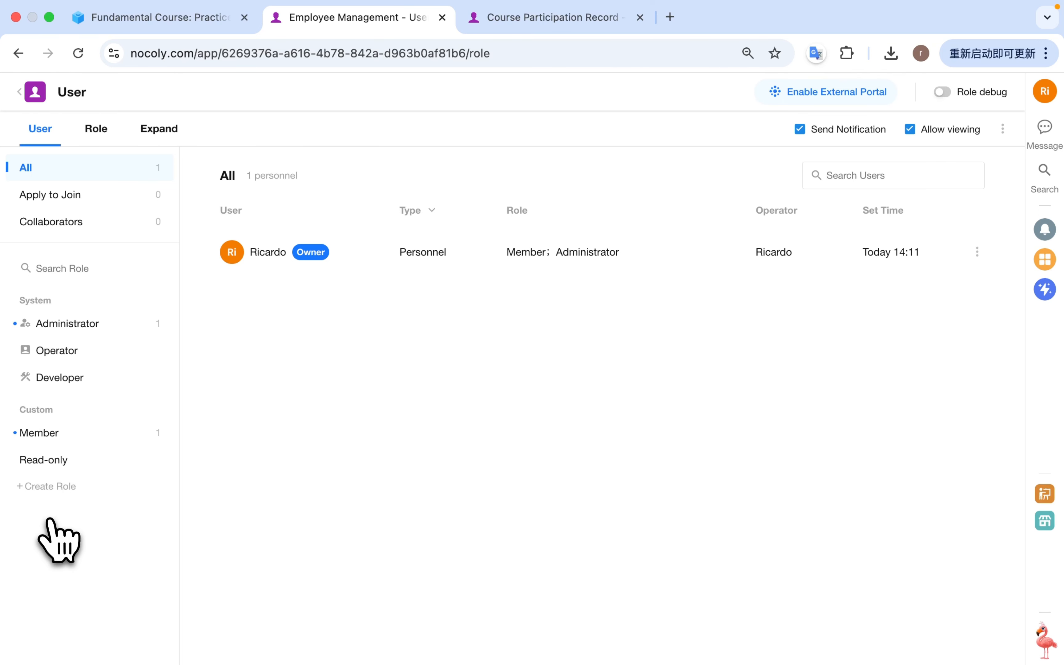
pyautogui.click(46, 491)
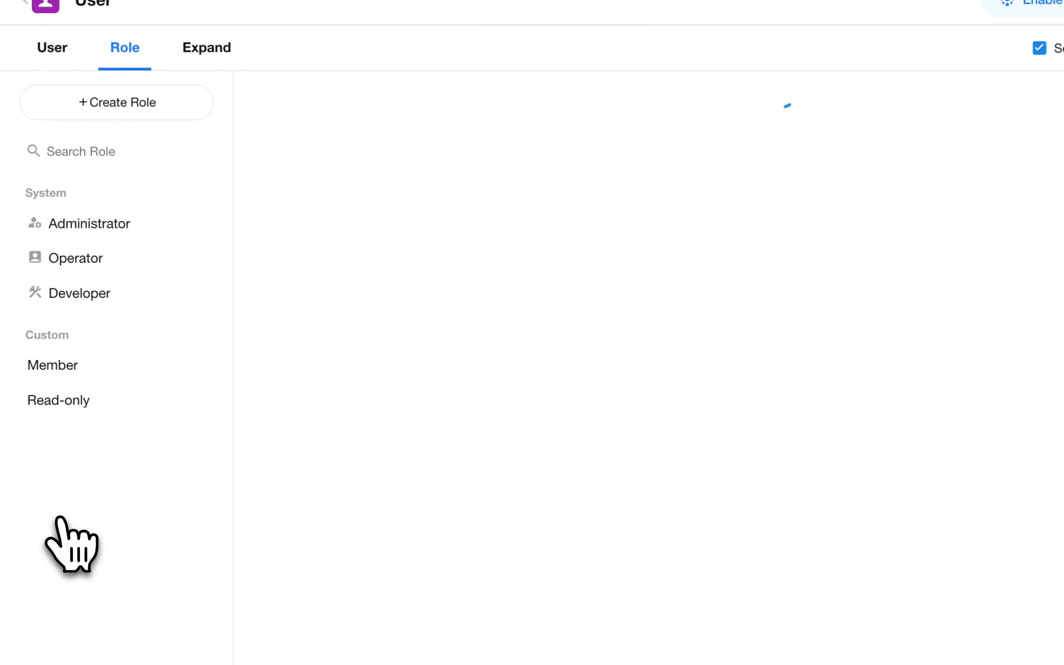
pyautogui.click(375, 201)
pyautogui.write('H')
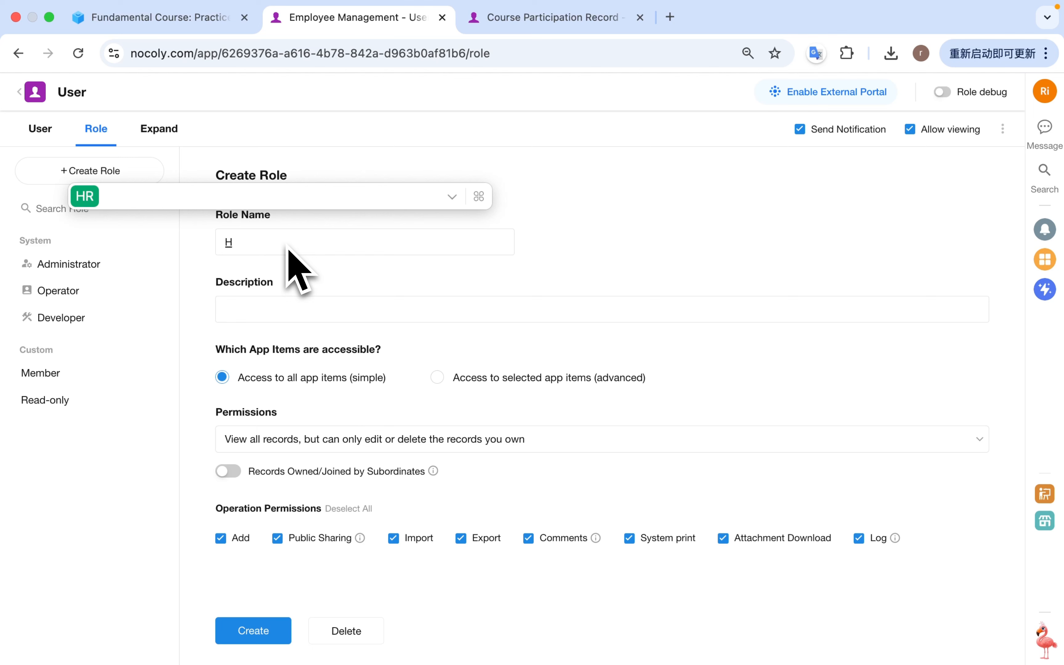
pyautogui.write('R')
pyautogui.press('Return')
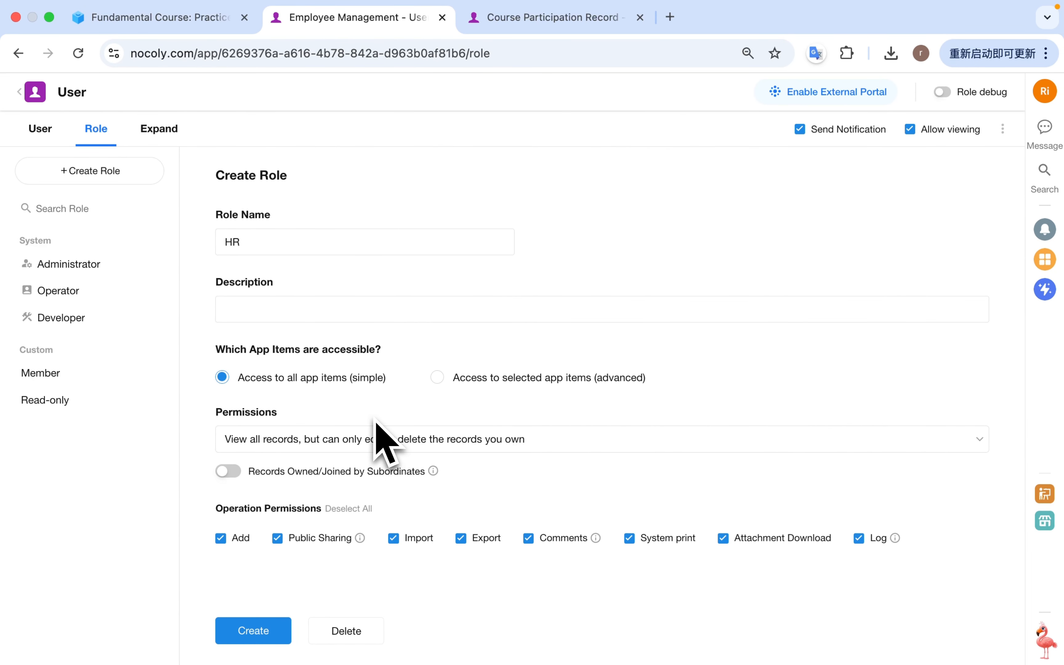
pyautogui.click(338, 439)
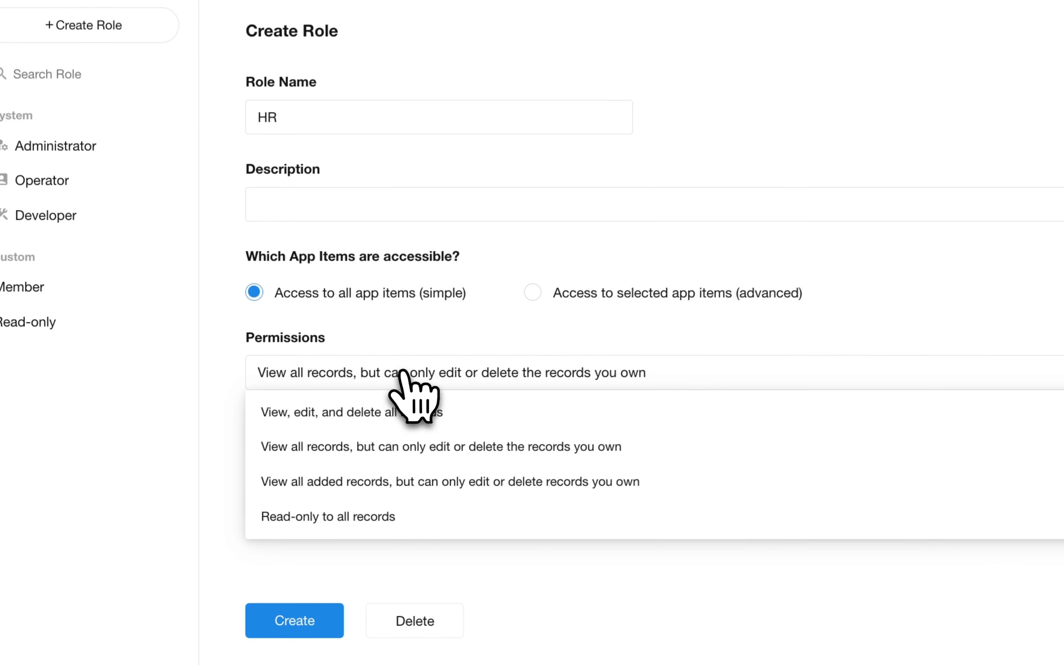
pyautogui.click(399, 411)
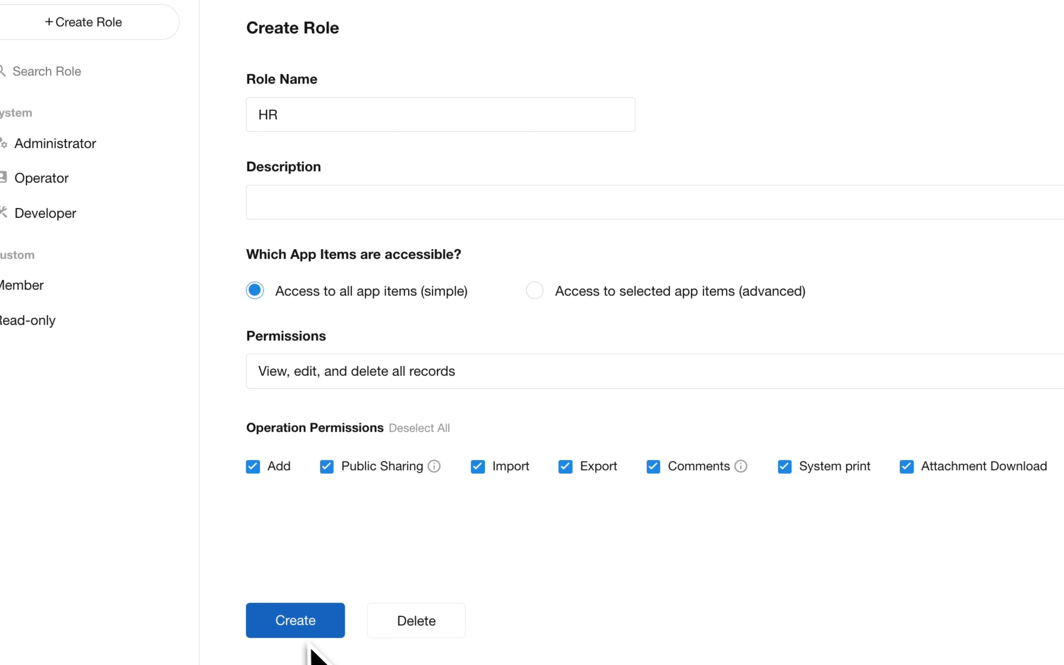
pyautogui.click(296, 627)
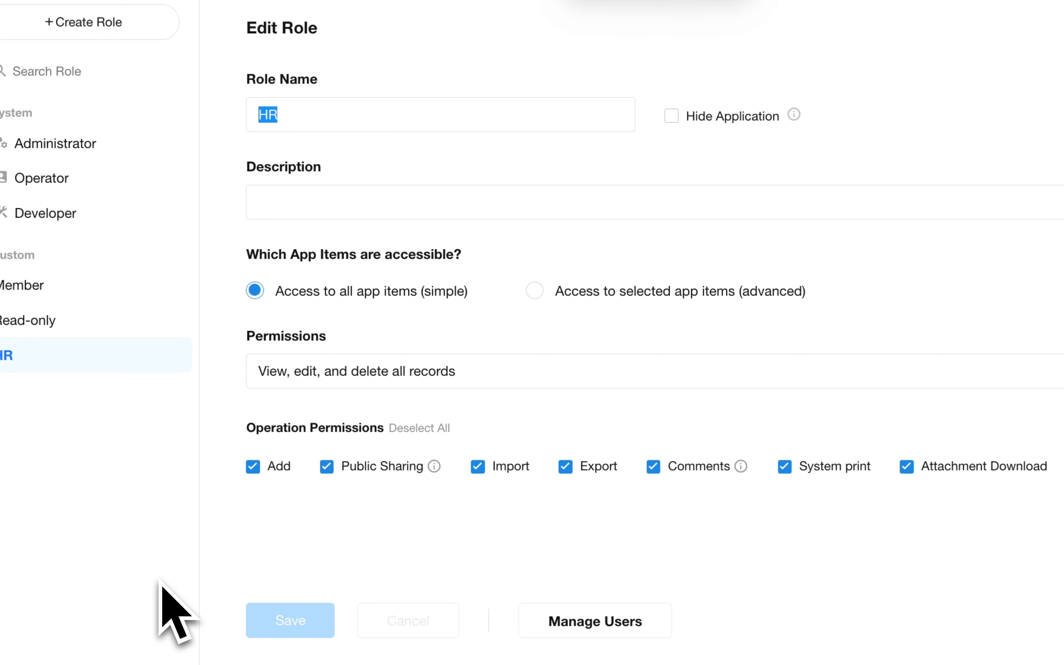
# Open the HR role's user management and check which kinds of users can be added
pyautogui.click(605, 624)
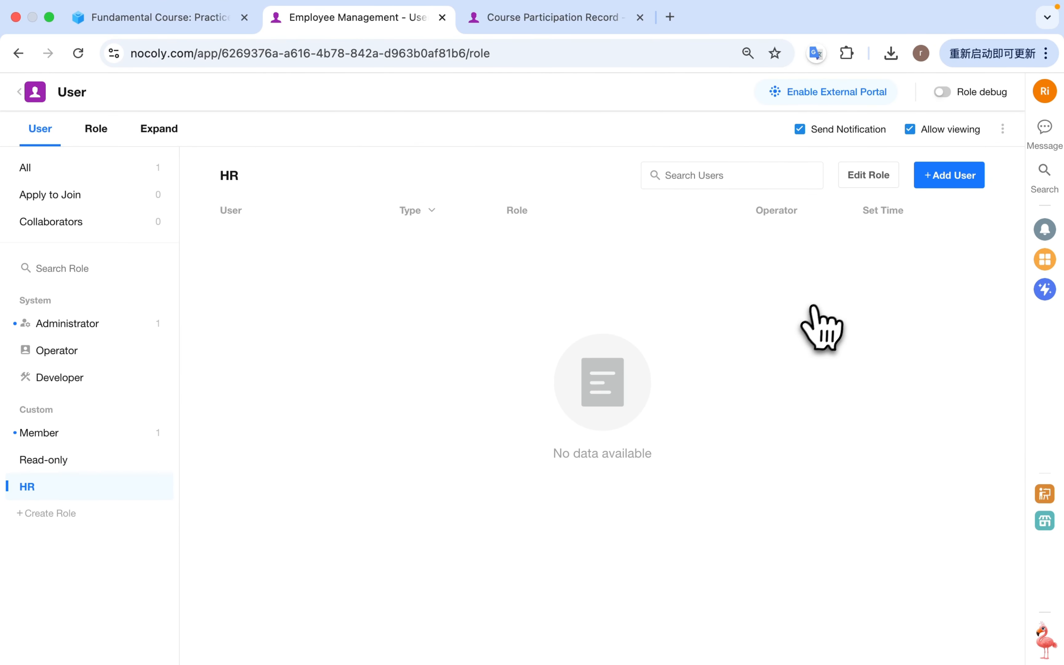
pyautogui.click(942, 176)
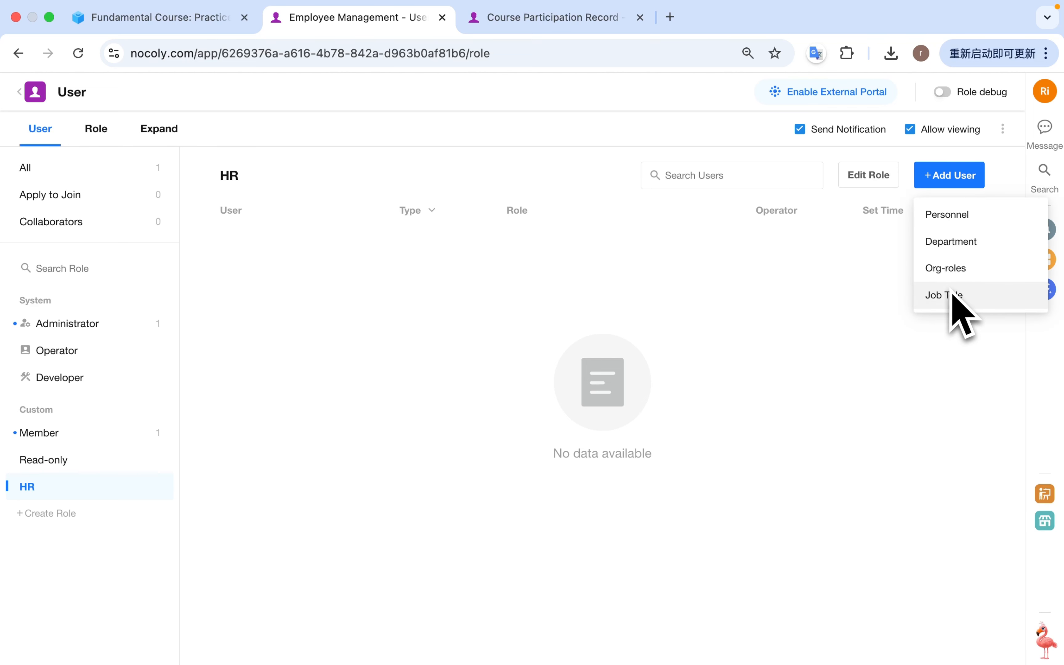
pyautogui.click(841, 294)
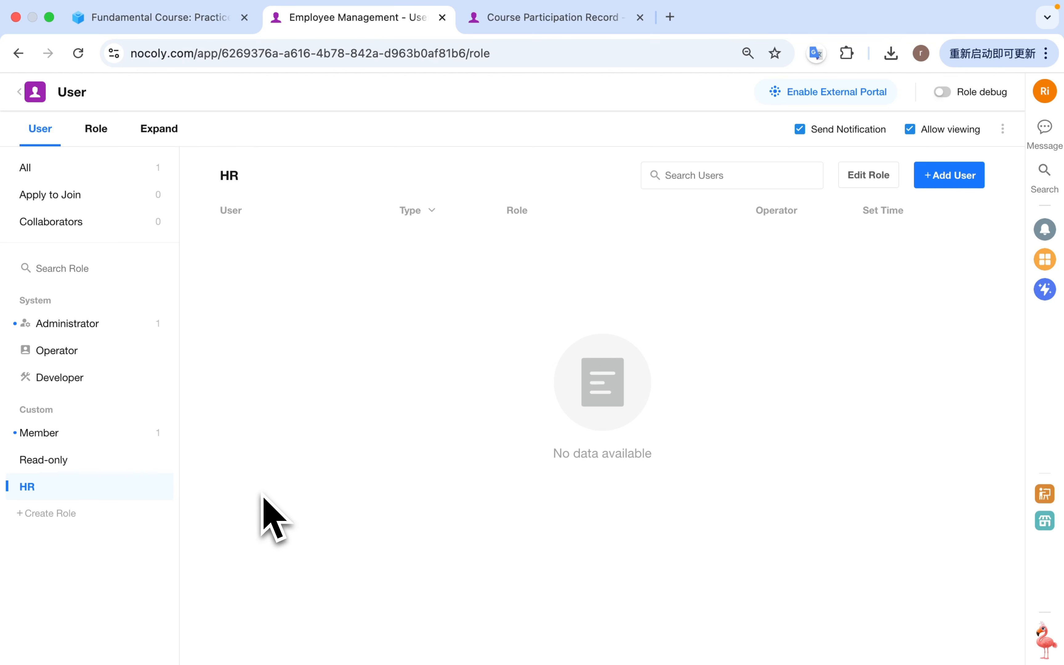
# Create a custom role named Employee with access to selected app items (advanced)
pyautogui.click(48, 515)
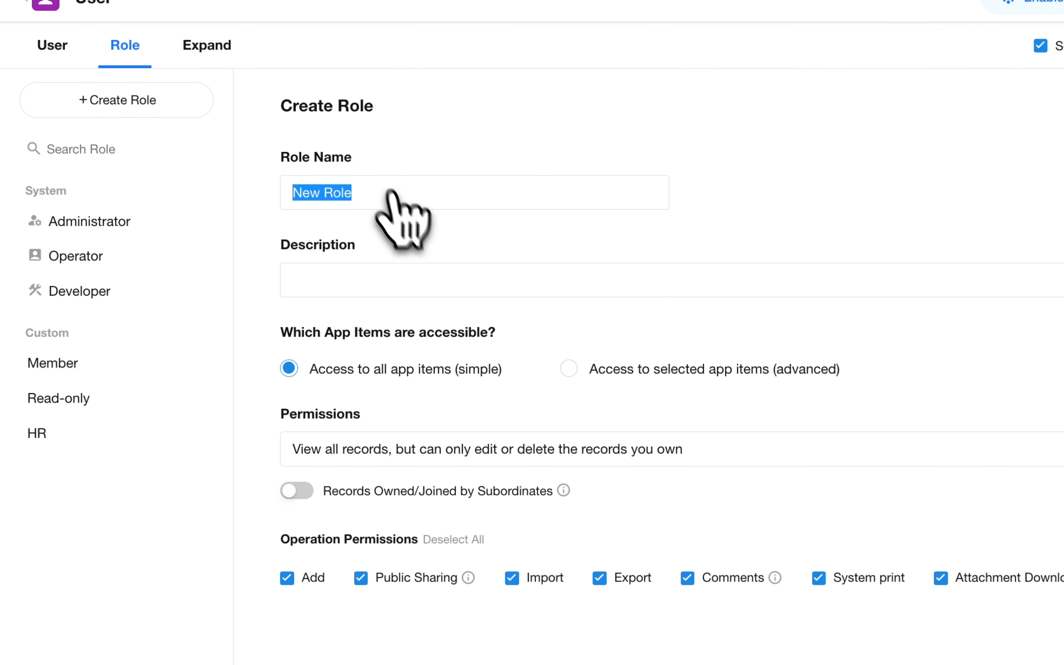
pyautogui.moveTo(378, 191); pyautogui.dragTo(283, 190)
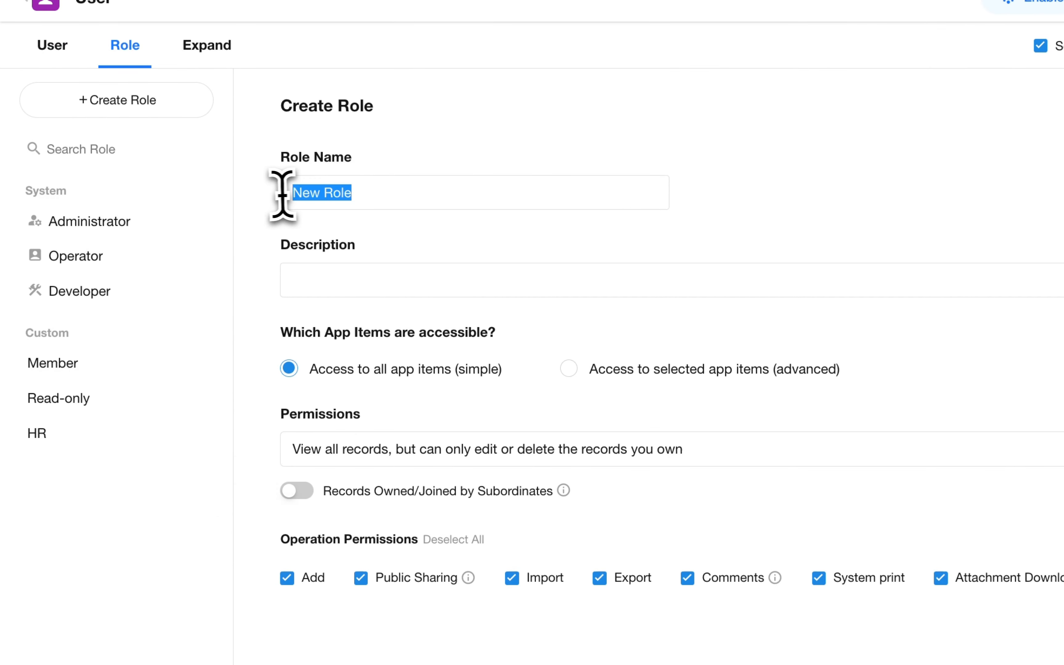
pyautogui.press('BackSpace')
pyautogui.write('Emp')
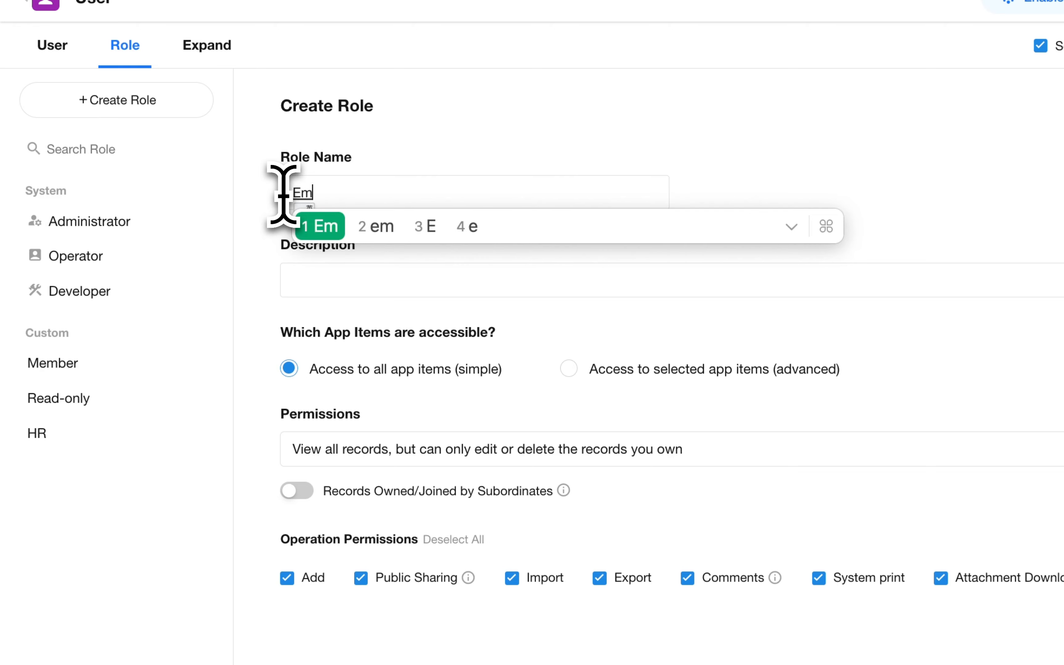
pyautogui.write('loyee')
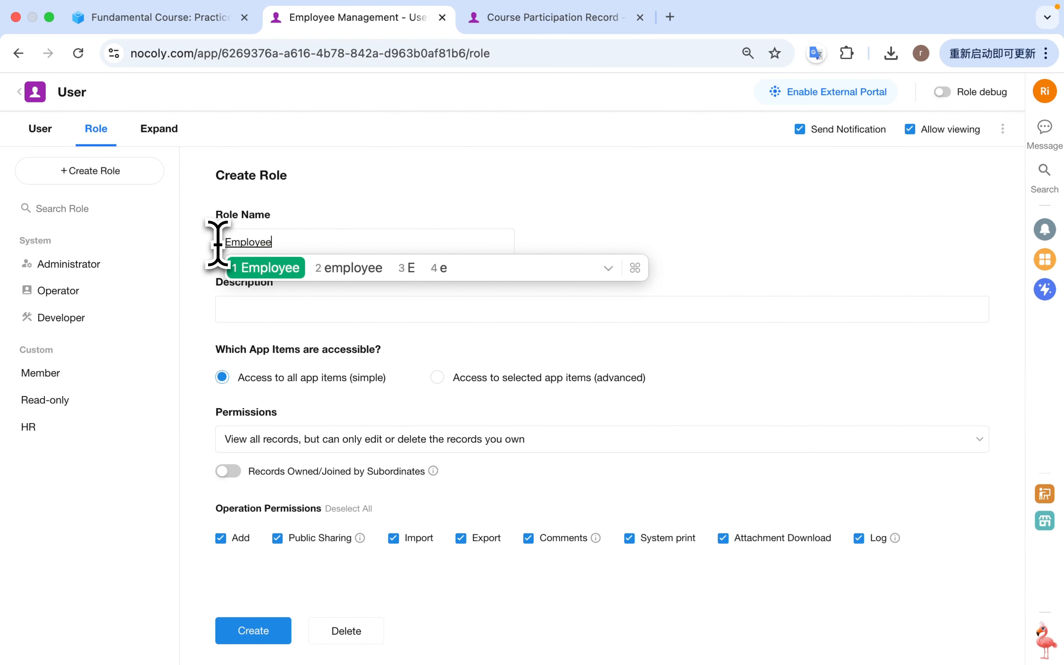
pyautogui.press('Return')
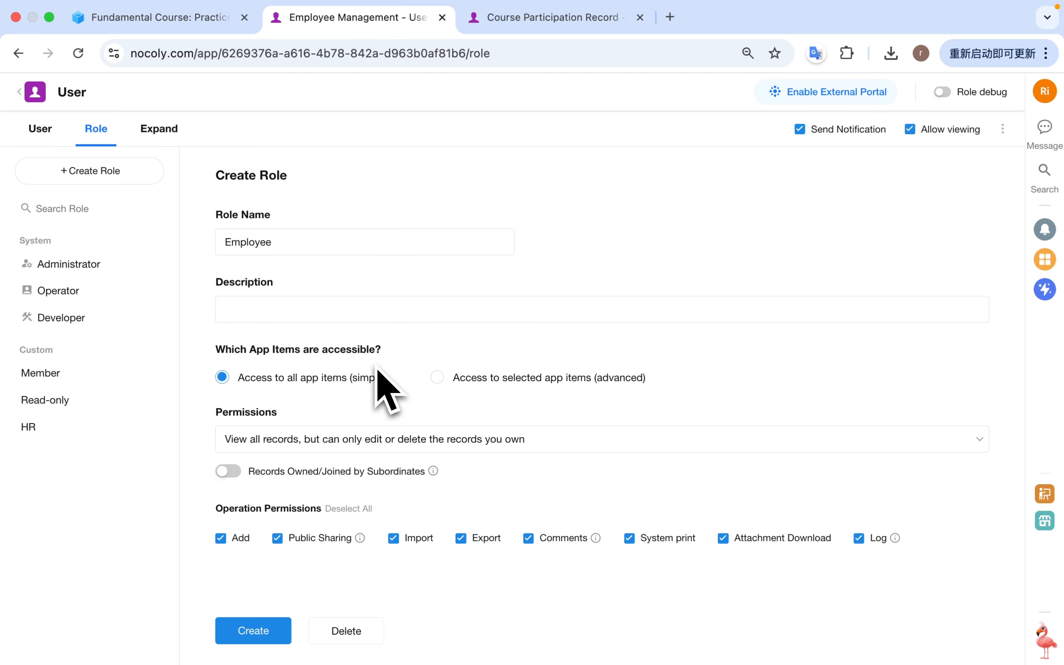
pyautogui.click(437, 377)
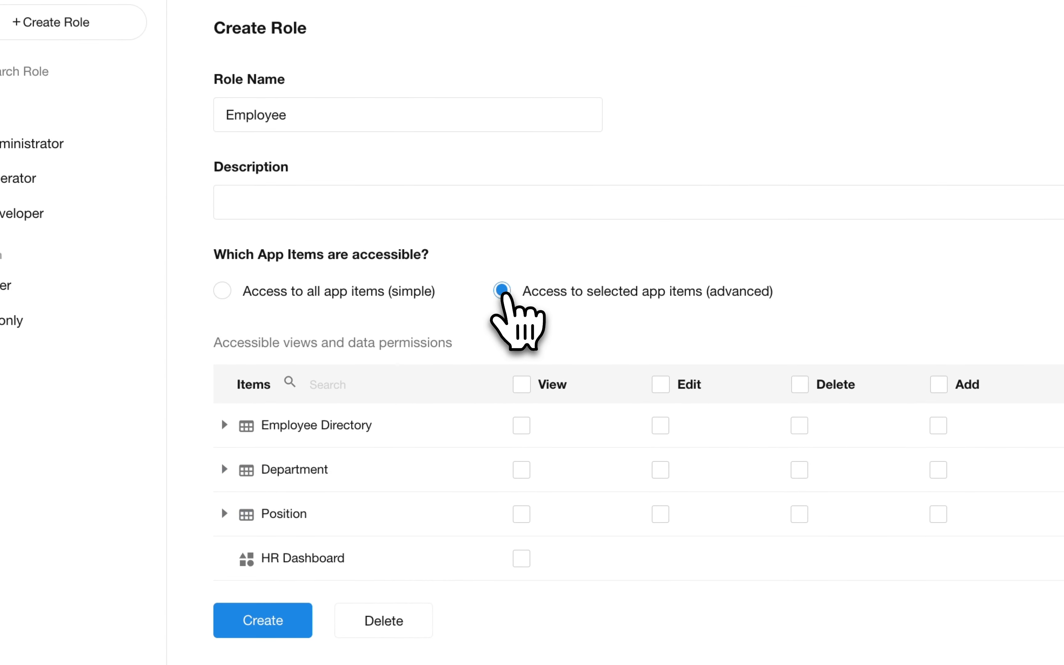
pyautogui.scroll(-2, 576, 308)
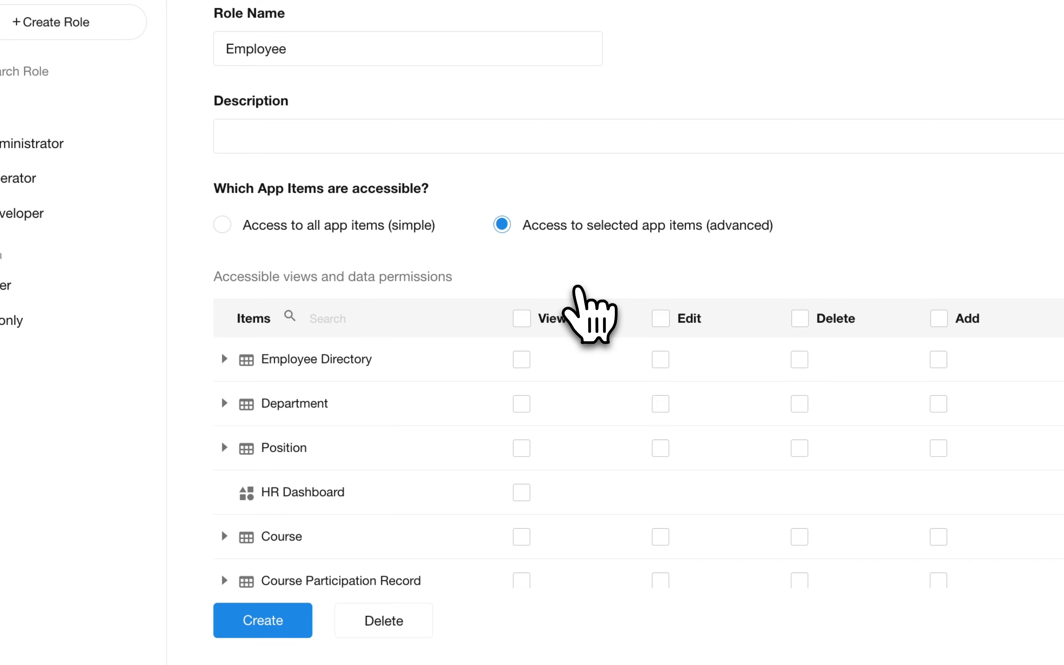
pyautogui.scroll(-1, 576, 304)
pyautogui.click(273, 632)
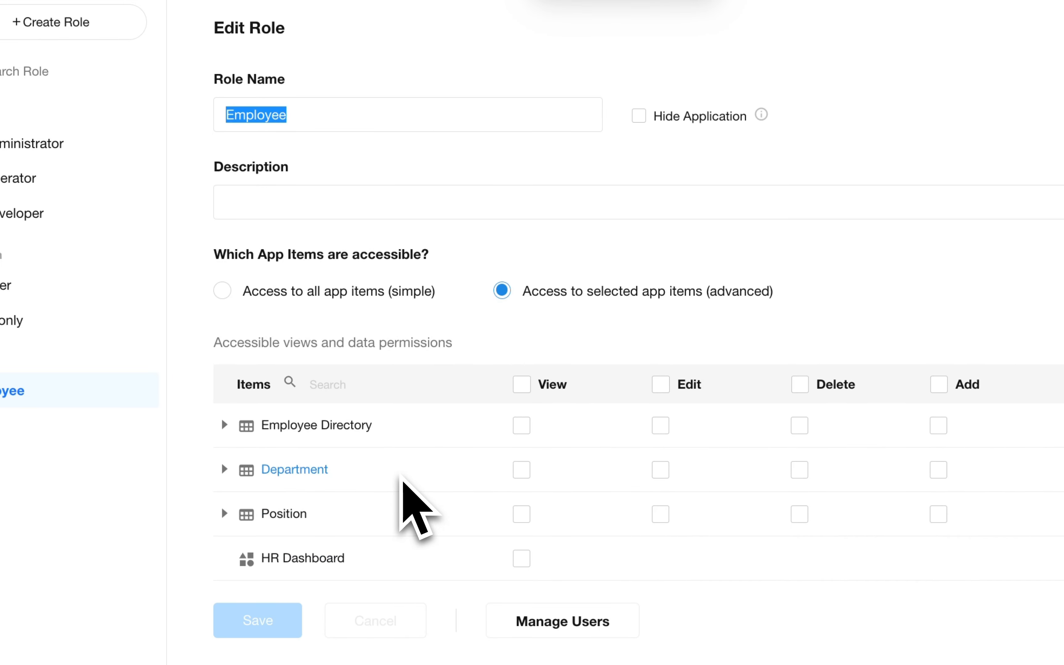
# Grant the Employee role view access to Employee Directory's Team Showcase and Self Profile views, plus edit access to Self Profile
pyautogui.scroll(-2, 489, 409)
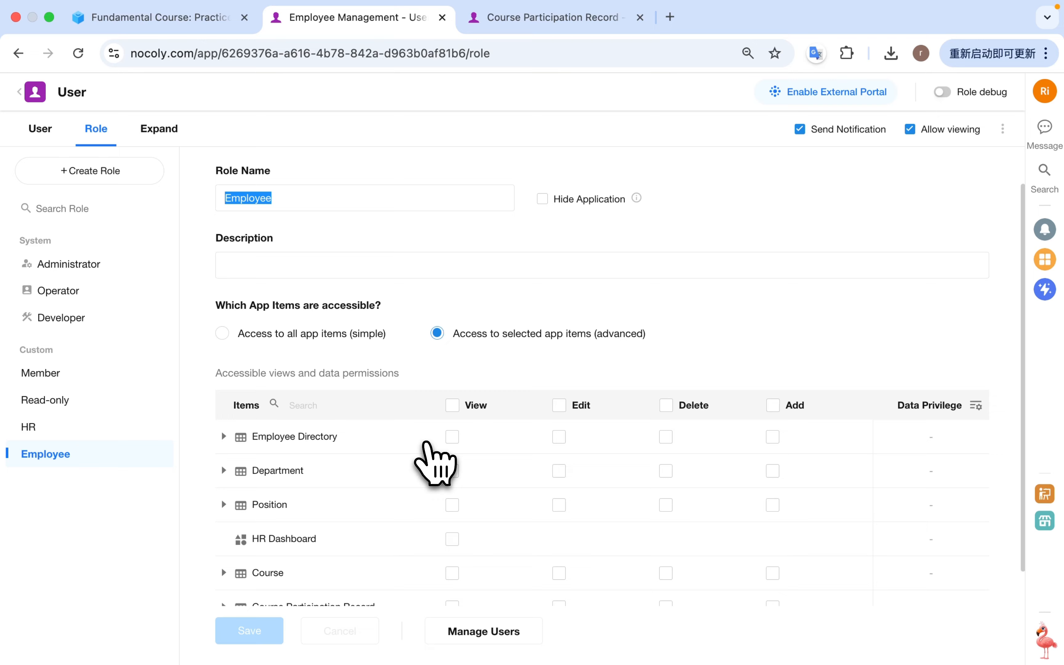
pyautogui.scroll(-2, 425, 443)
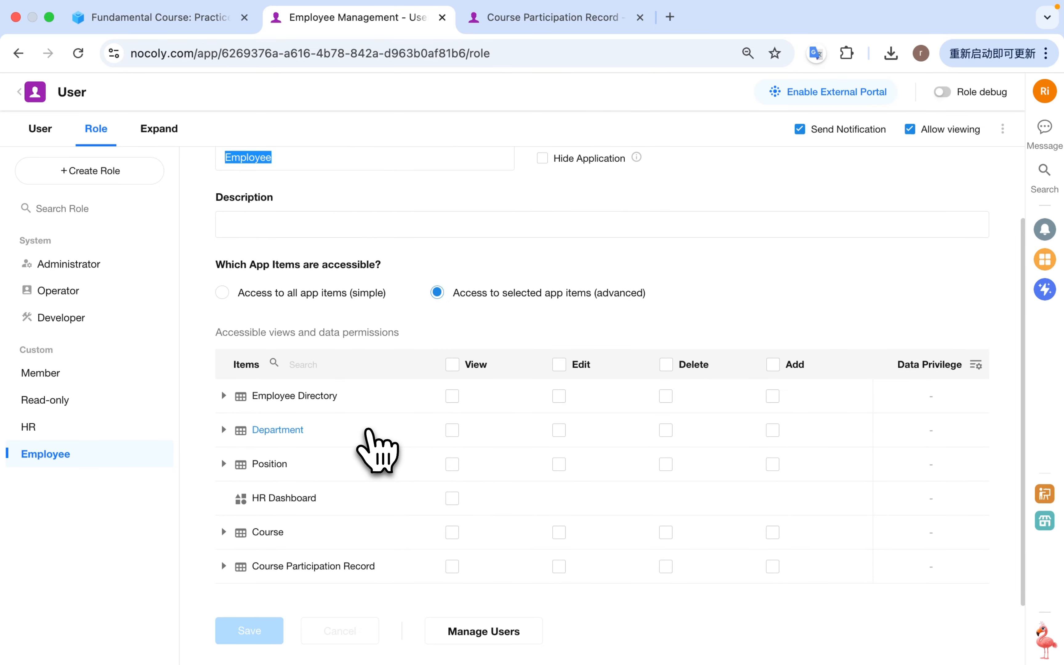
pyautogui.click(224, 395)
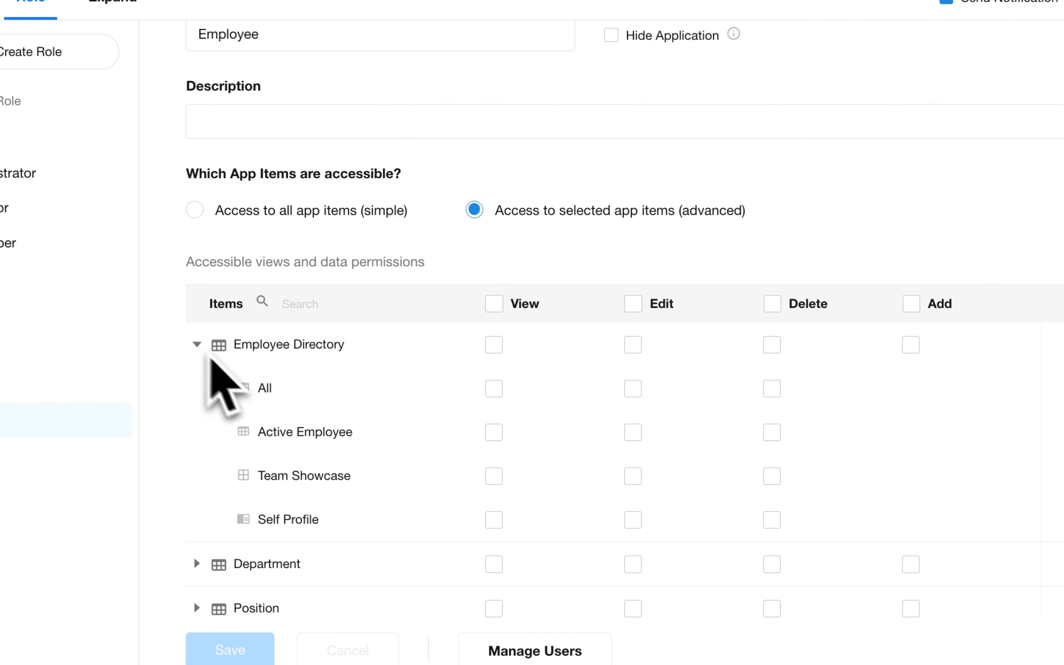
pyautogui.scroll(-2, 380, 443)
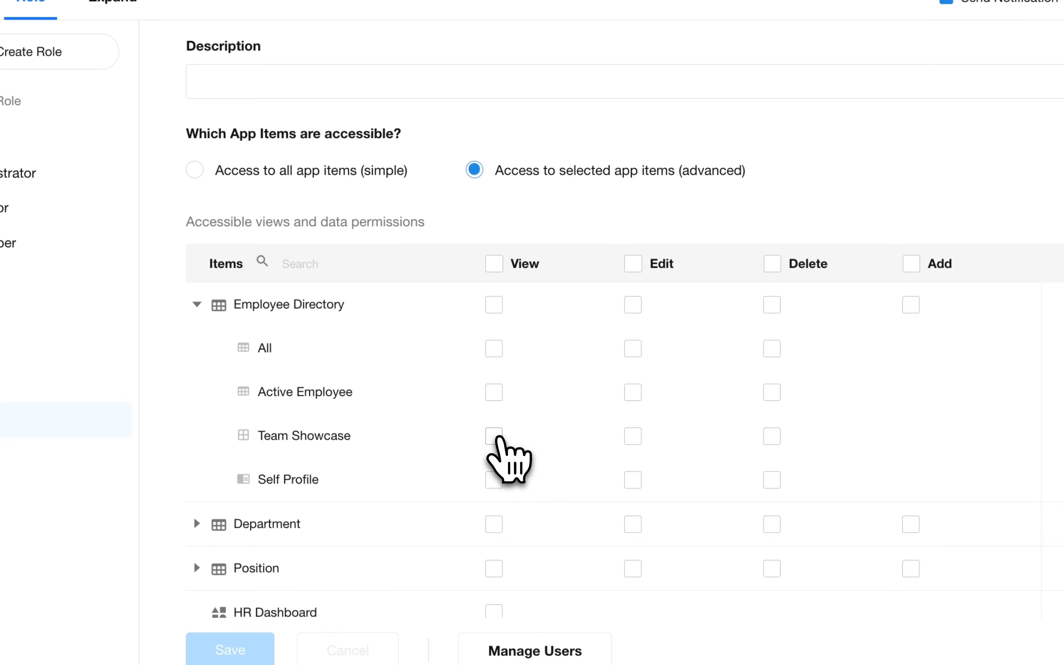
pyautogui.click(495, 437)
pyautogui.click(494, 481)
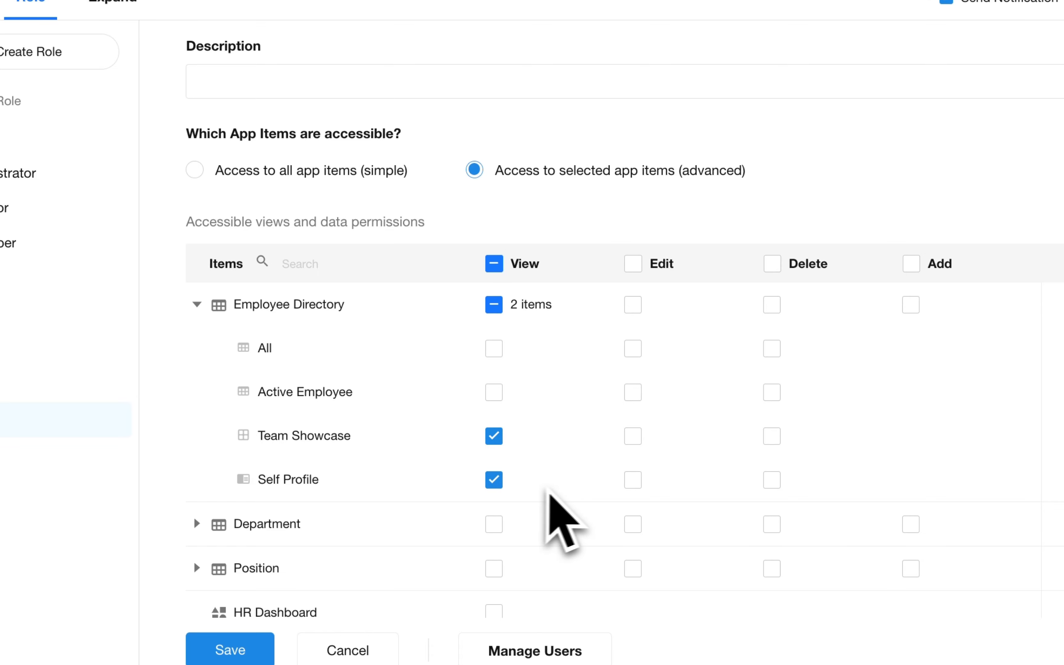
pyautogui.click(633, 480)
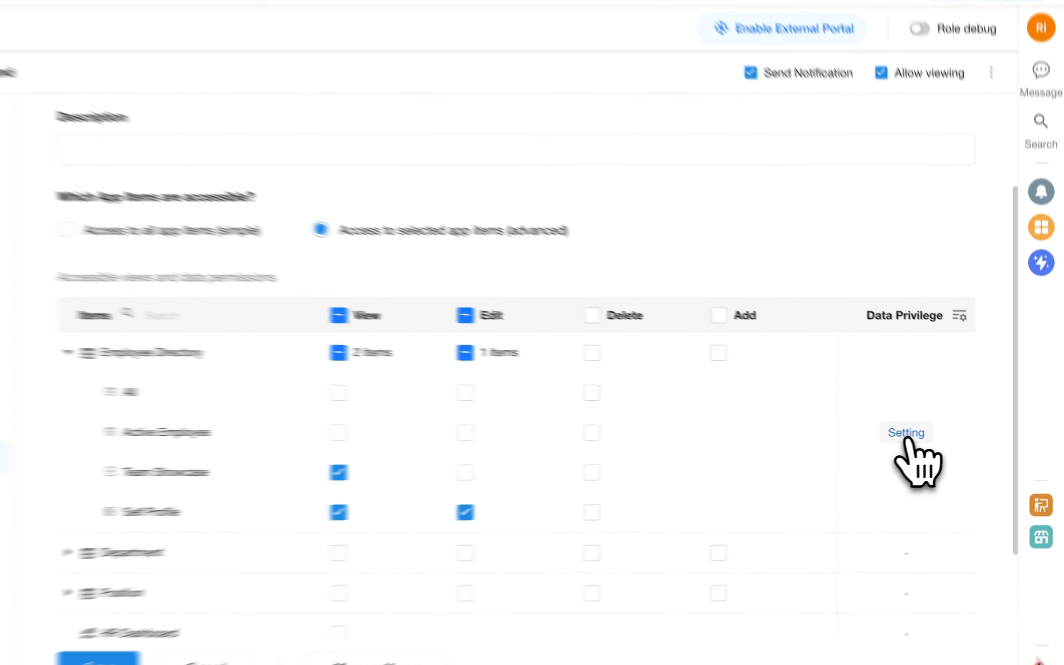
# Set the Employee Directory record range to All for both viewable and editable records
pyautogui.click(907, 435)
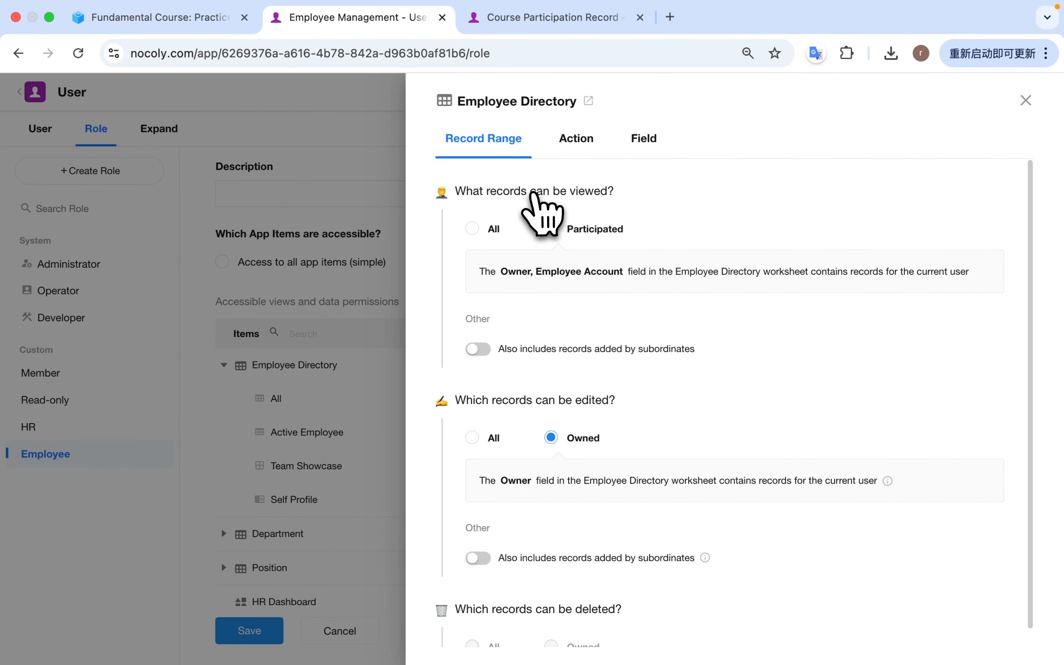
pyautogui.click(472, 228)
pyautogui.click(472, 317)
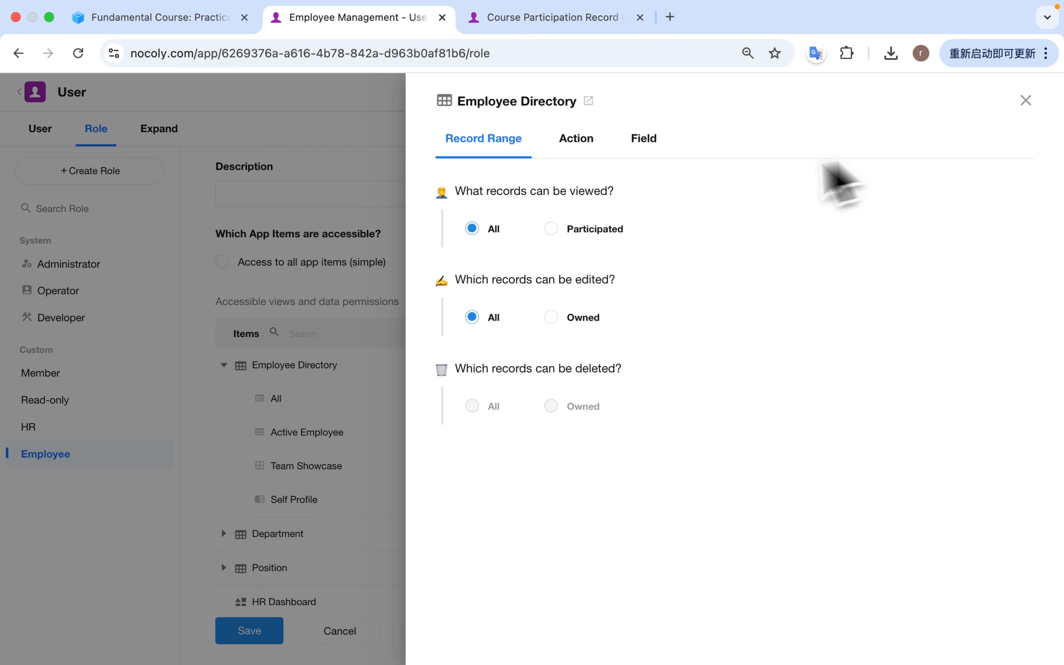
# Limit the Employee role's editable Employee Directory fields to Phone Number, Email and Employee Photo
pyautogui.click(644, 138)
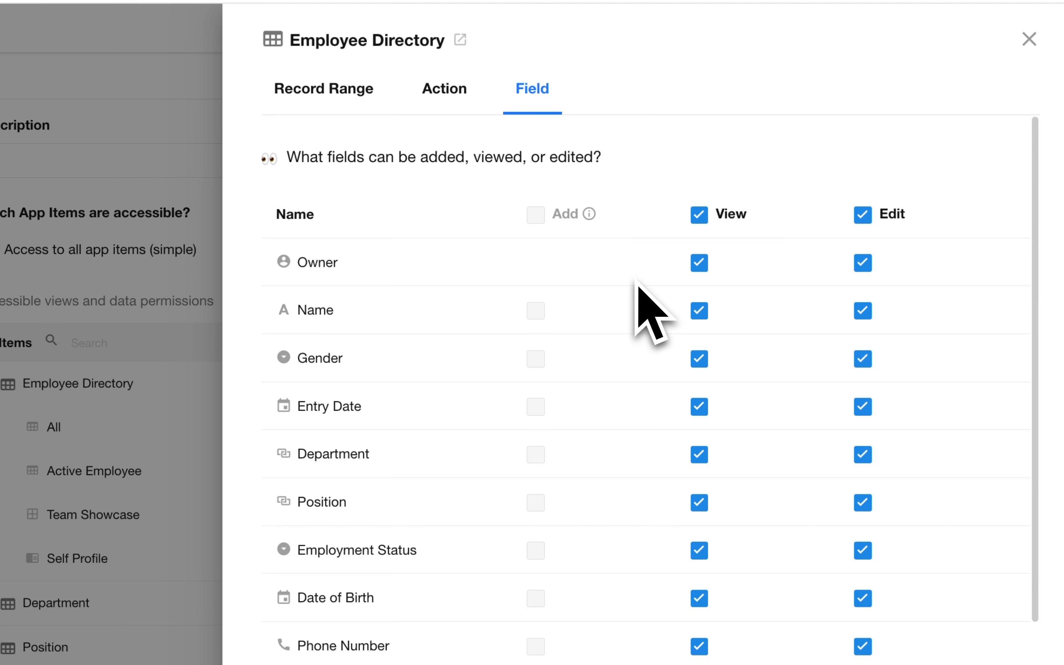
pyautogui.scroll(-2, 636, 285)
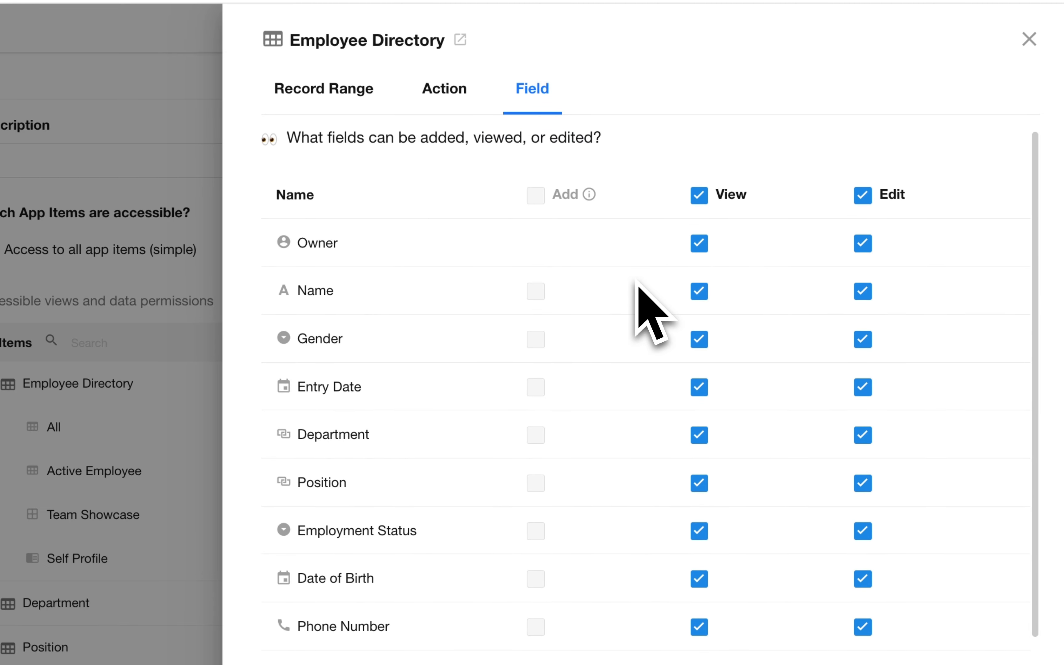
pyautogui.click(863, 195)
pyautogui.scroll(-3, 829, 389)
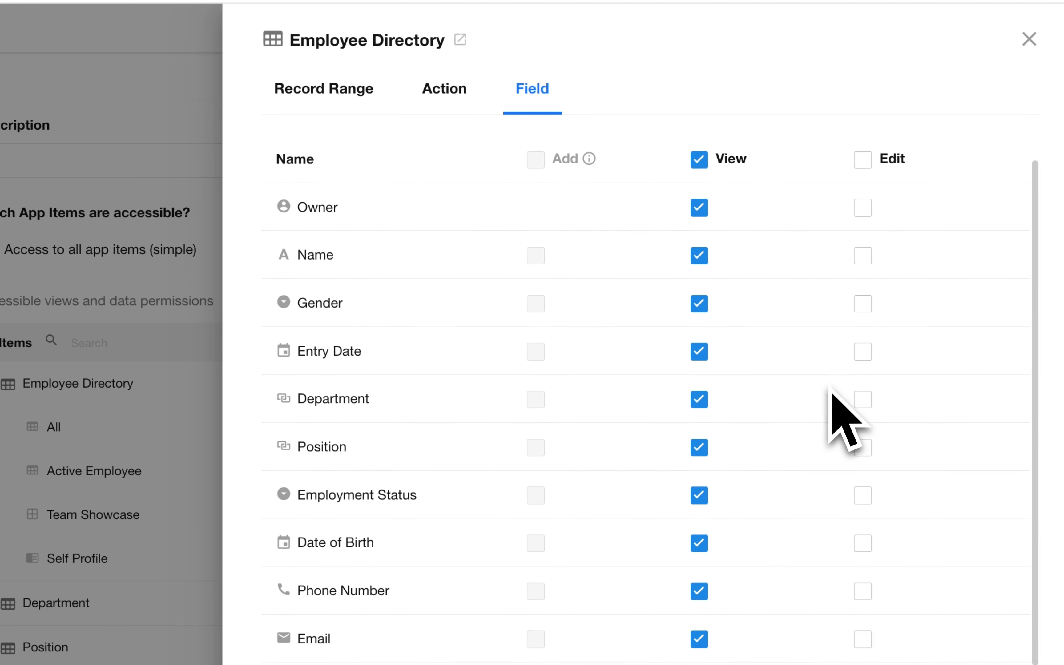
pyautogui.scroll(-5, 829, 396)
pyautogui.click(863, 495)
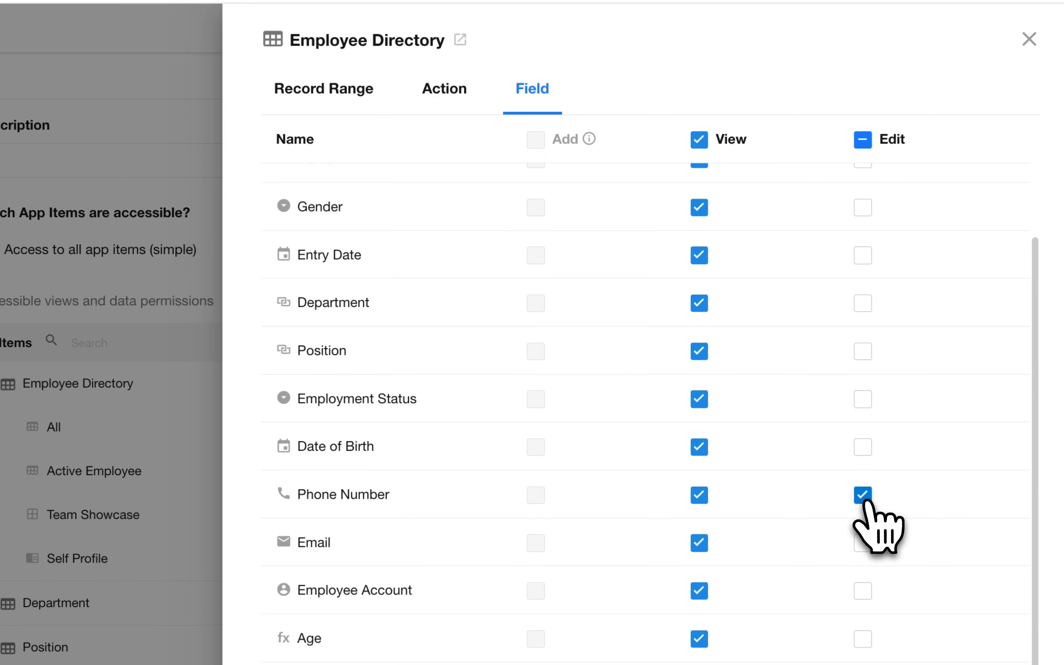
pyautogui.click(863, 543)
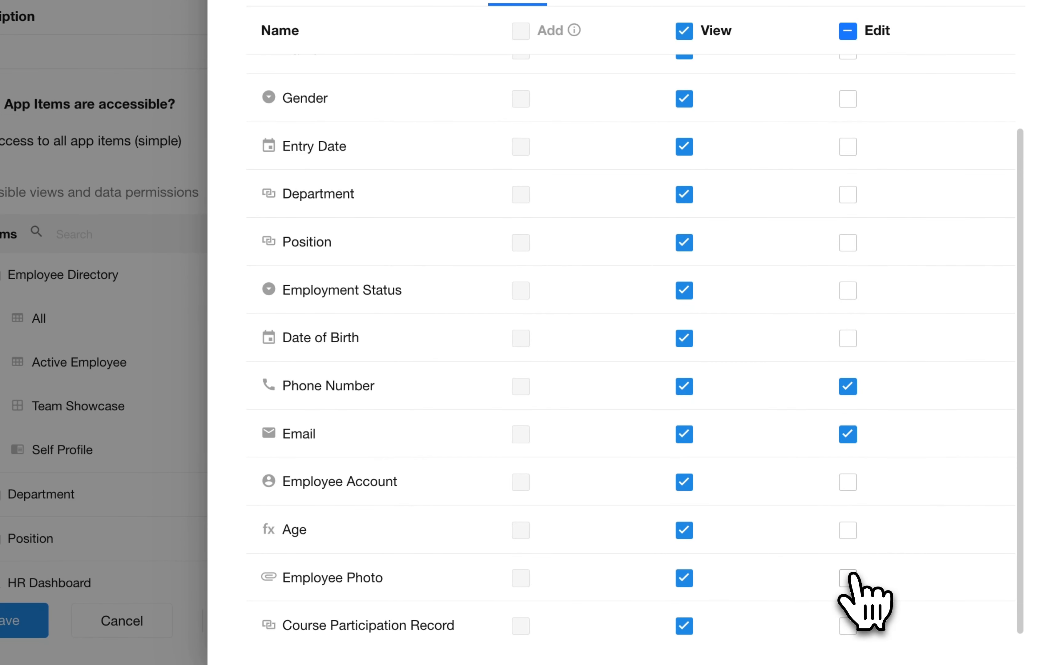
pyautogui.click(849, 577)
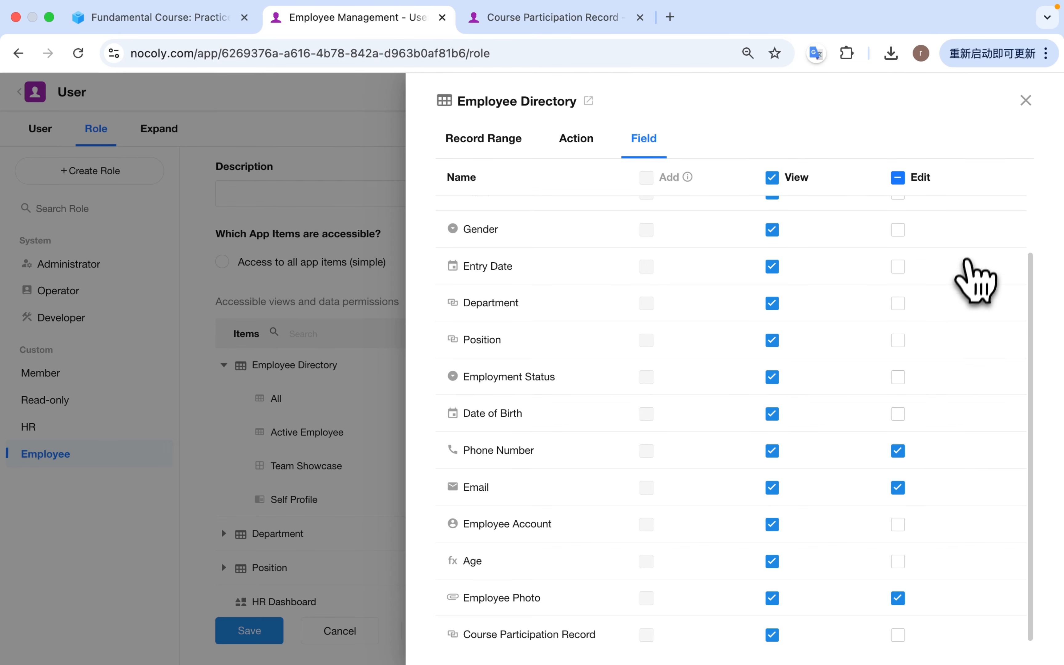
pyautogui.click(1027, 101)
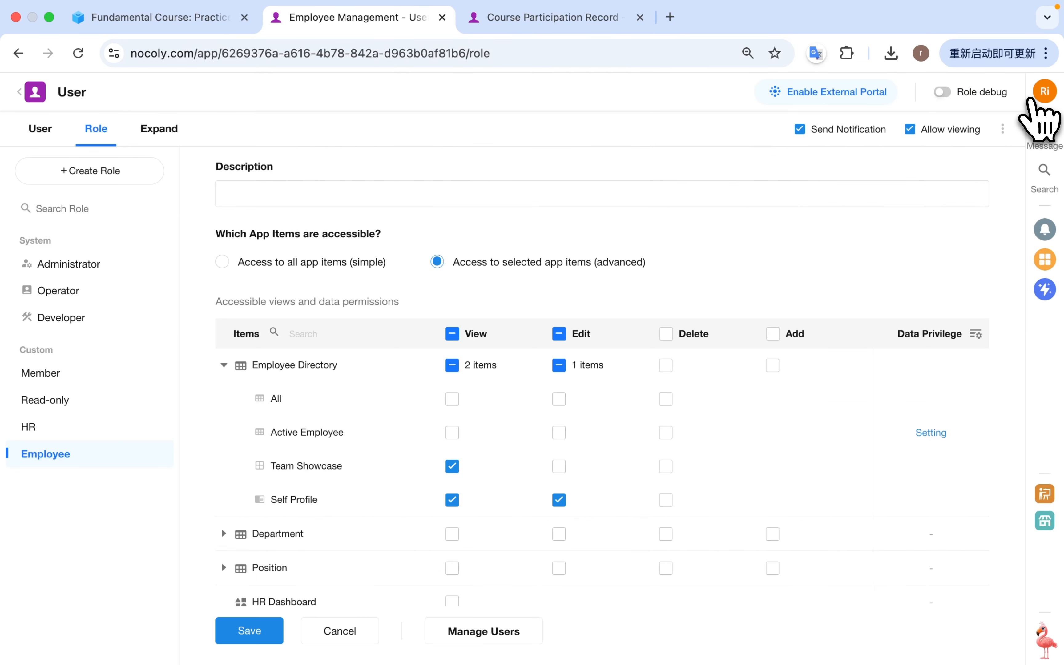
# Grant the Employee role view access to the Course worksheet and set its viewable record range to All
pyautogui.scroll(-3, 640, 404)
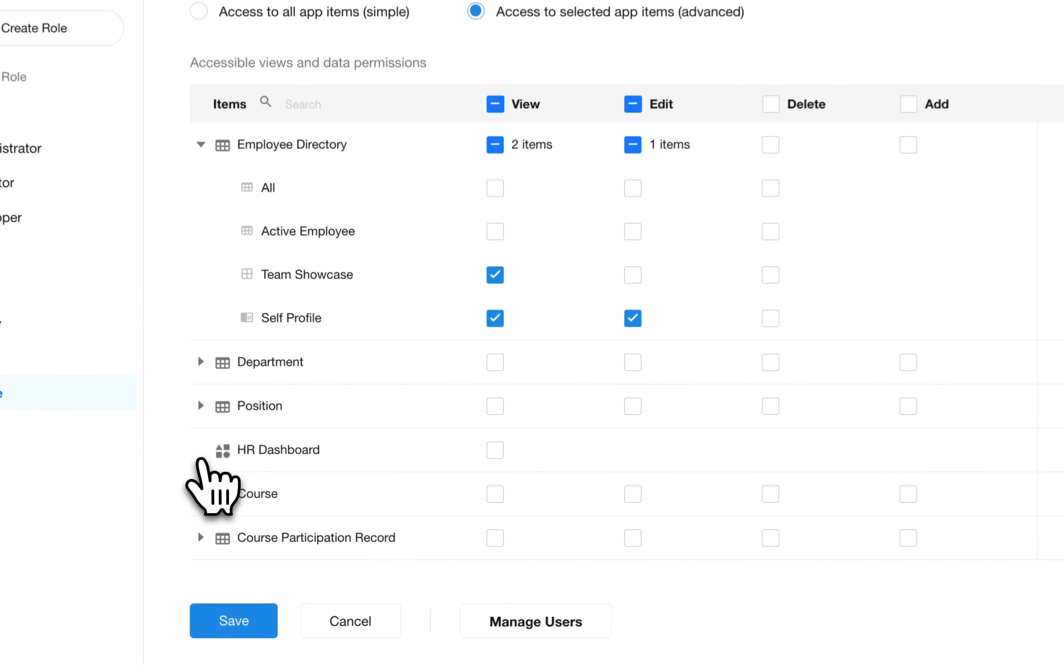
pyautogui.click(201, 493)
pyautogui.scroll(-2, 457, 453)
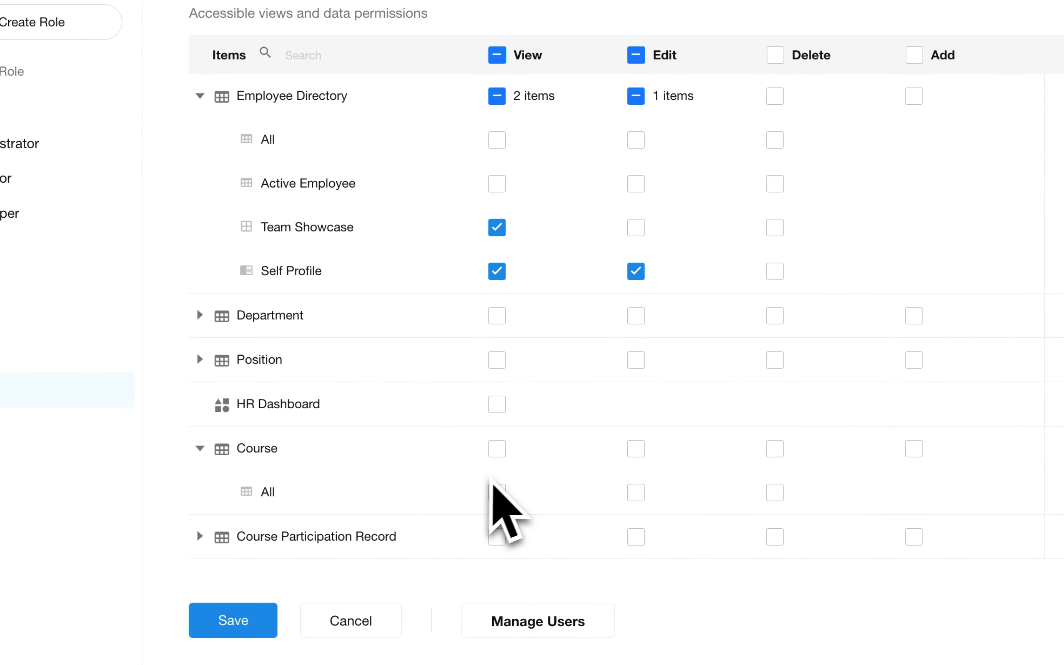
pyautogui.click(497, 449)
pyautogui.click(935, 539)
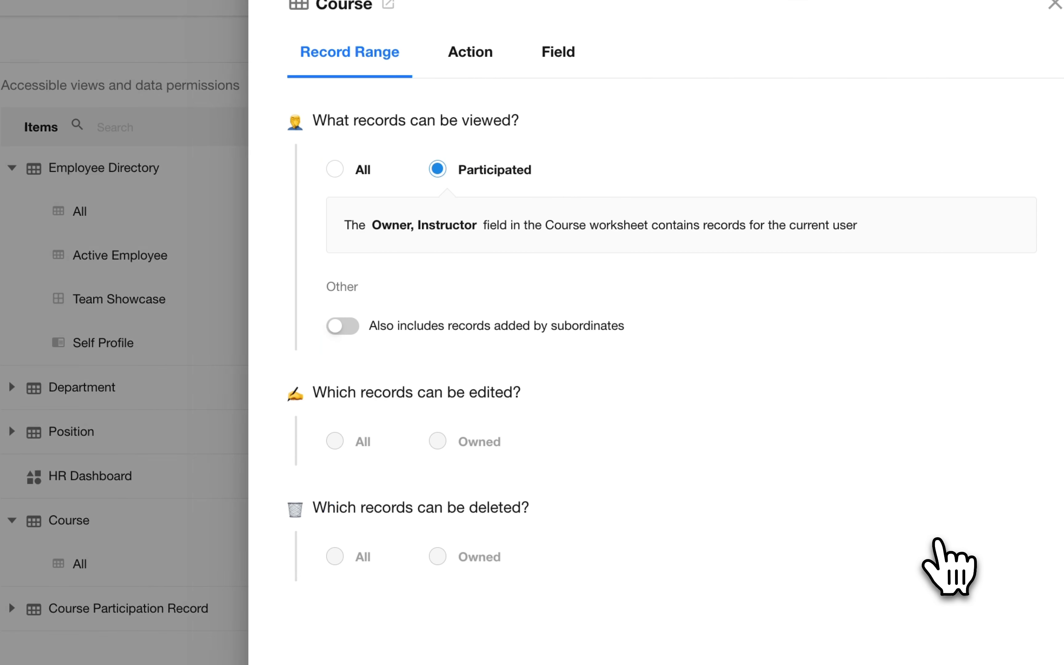
pyautogui.click(335, 169)
pyautogui.click(1055, 4)
# Grant the Employee role view access to Course Participation Record's All and Calendar views and check its record range
pyautogui.click(12, 608)
pyautogui.scroll(-2, 282, 449)
pyautogui.click(278, 449)
pyautogui.click(900, 494)
pyautogui.click(335, 169)
pyautogui.click(1055, 5)
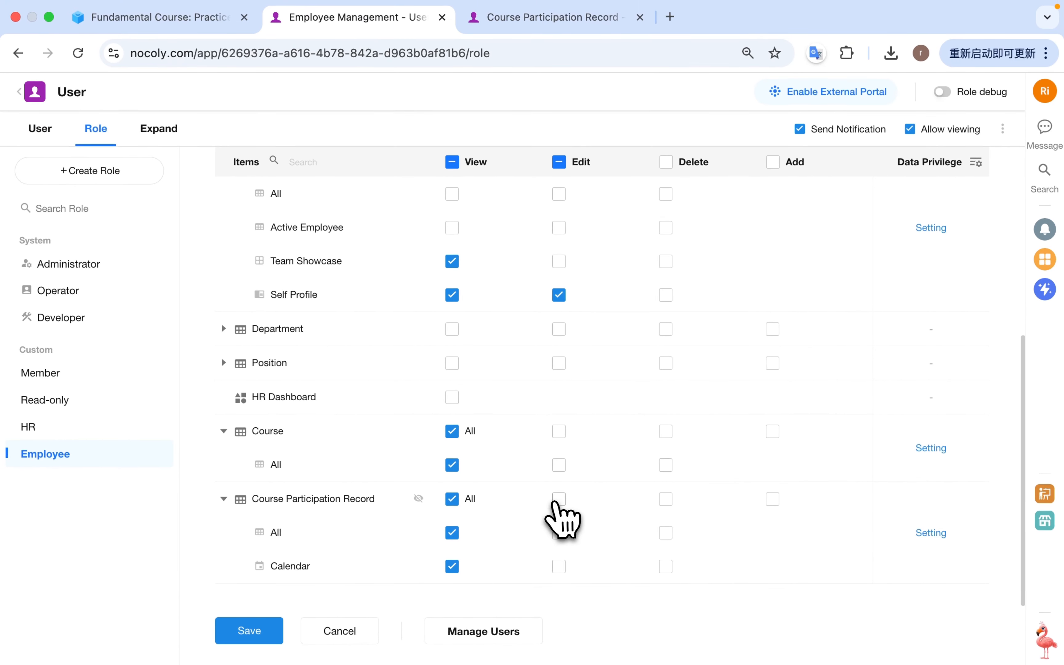
# Grant the Employee role edit access to Course Participation Record and set its editable record range to All
pyautogui.click(557, 499)
pyautogui.click(930, 533)
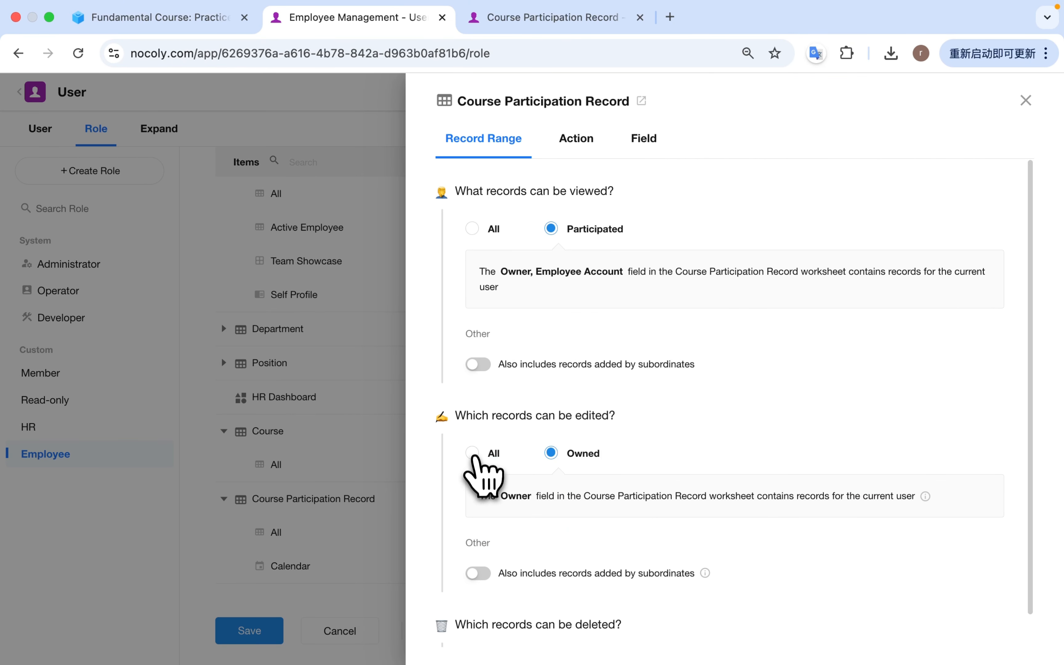
pyautogui.click(472, 453)
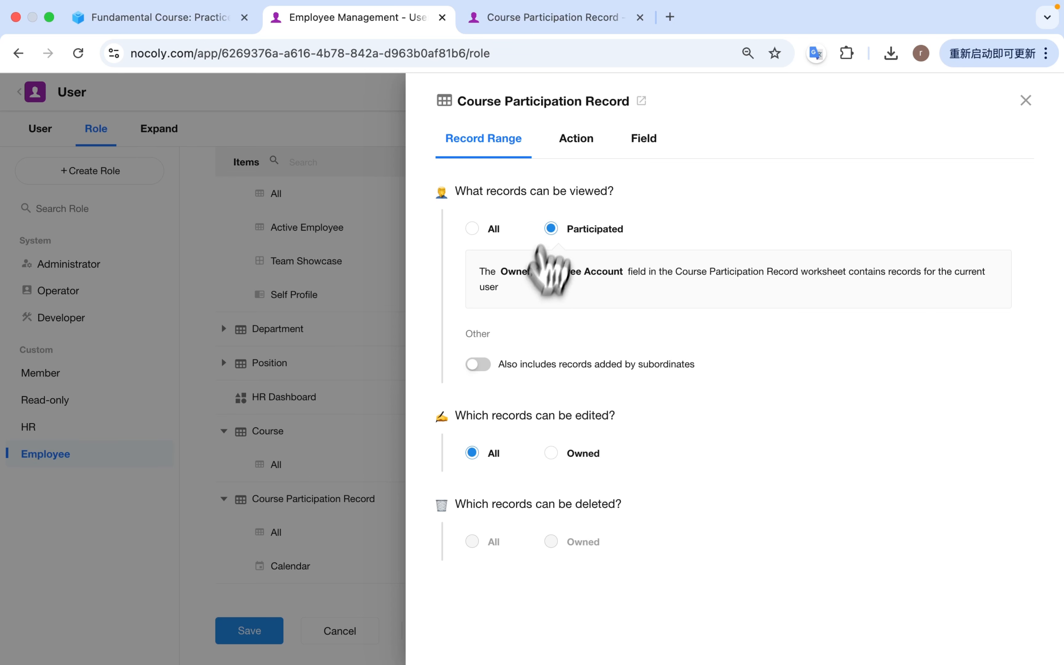
# Look at the first Course Participation Record entry and inspect the Employee Account field in the worksheet's form design
pyautogui.click(554, 20)
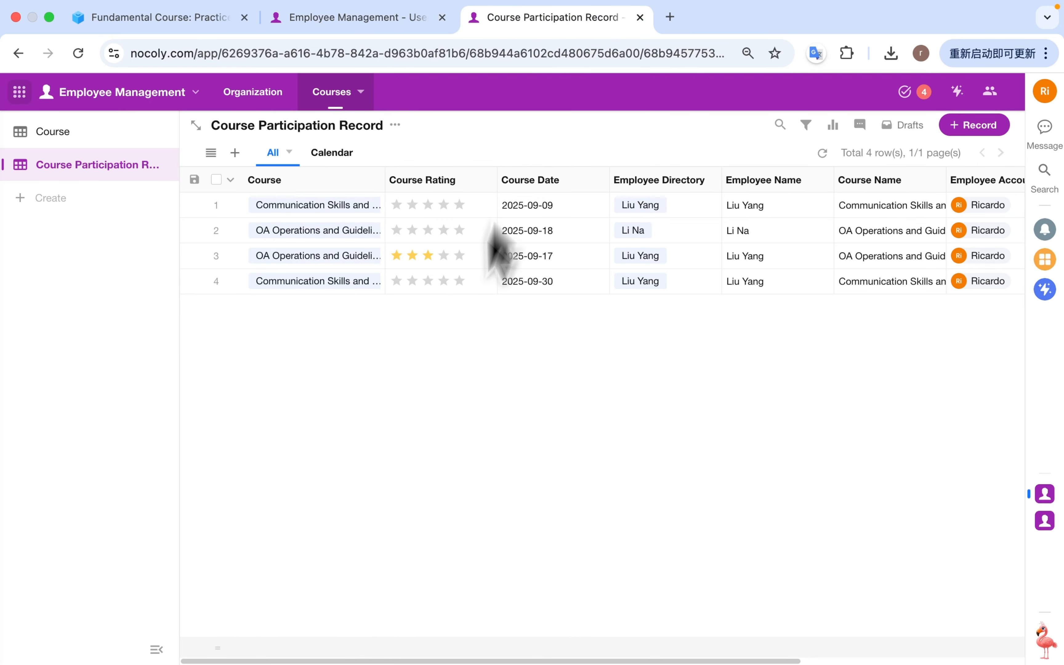
pyautogui.click(530, 212)
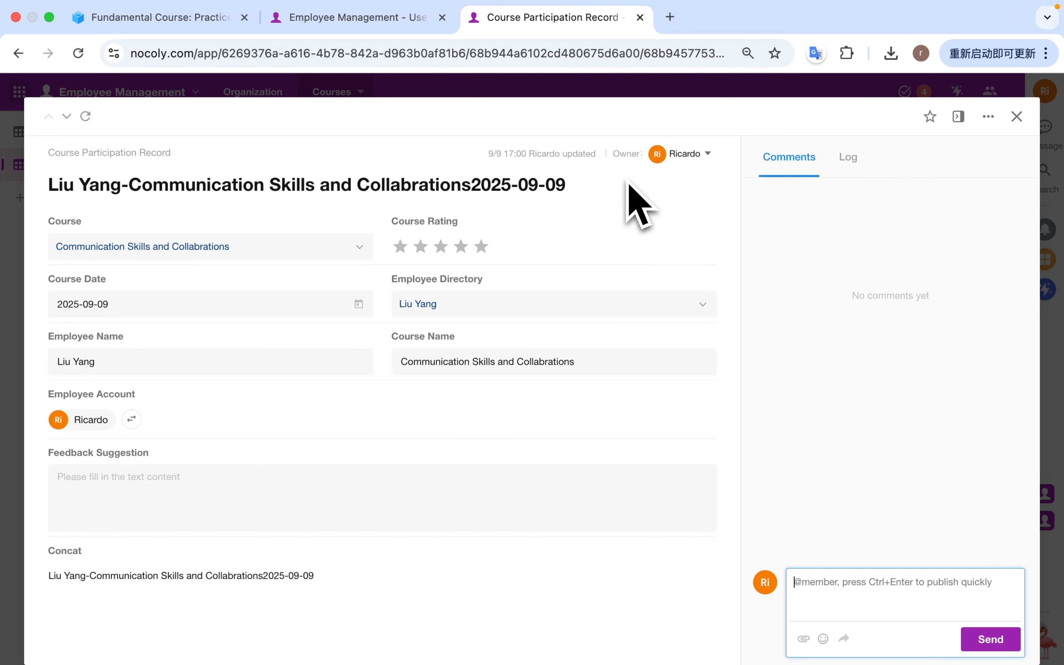
pyautogui.click(989, 117)
pyautogui.click(889, 374)
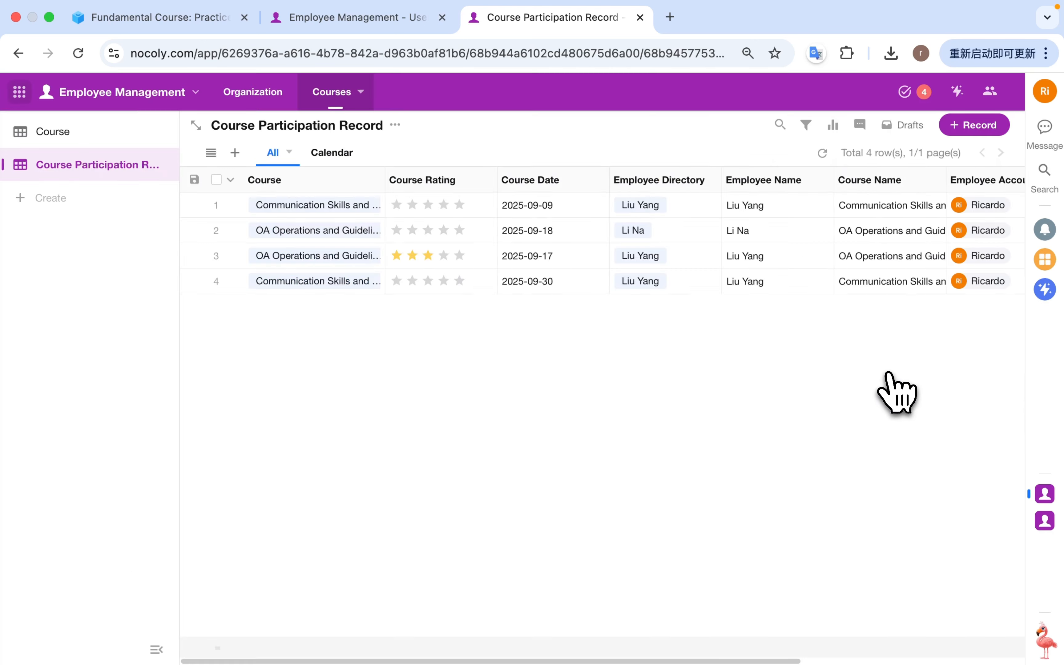
pyautogui.click(585, 390)
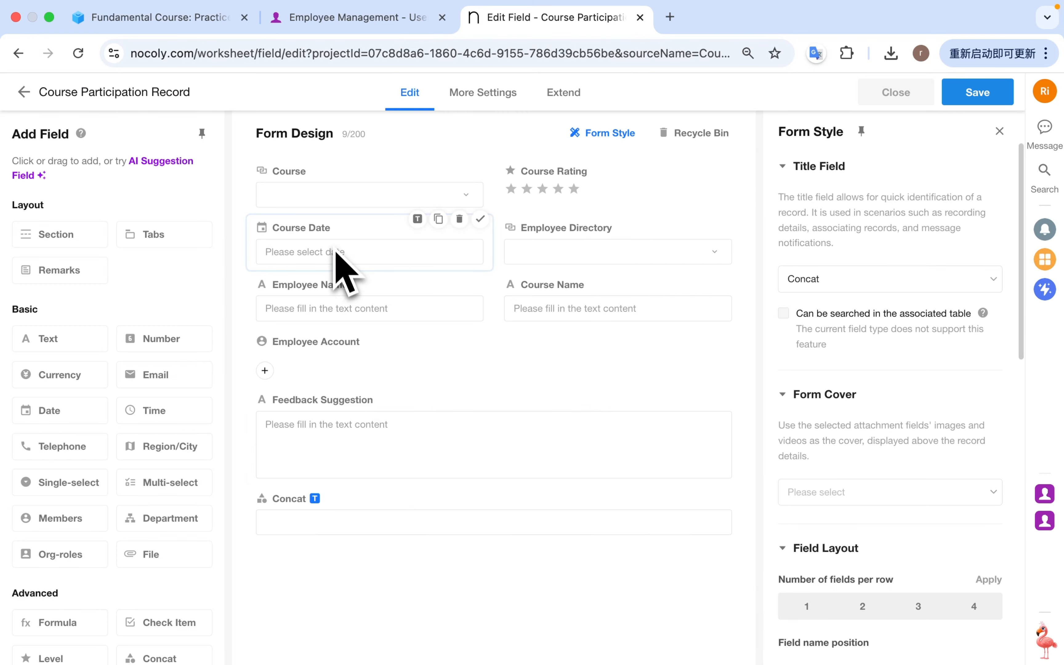
pyautogui.click(334, 365)
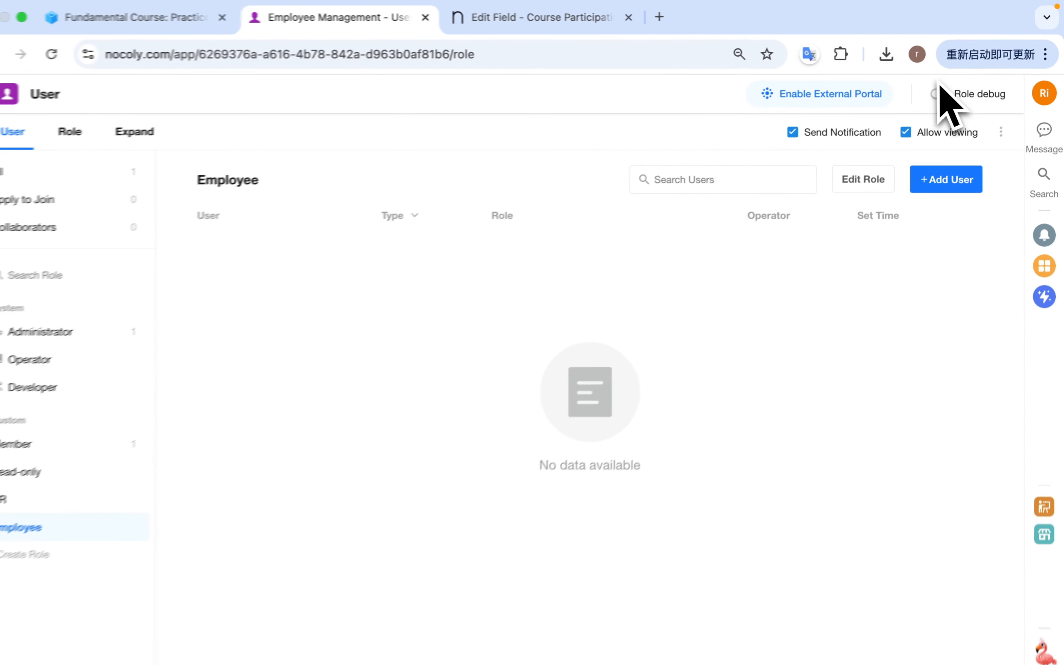
# Enable role debugging and view the Employee Management app as the Employee role
pyautogui.click(935, 93)
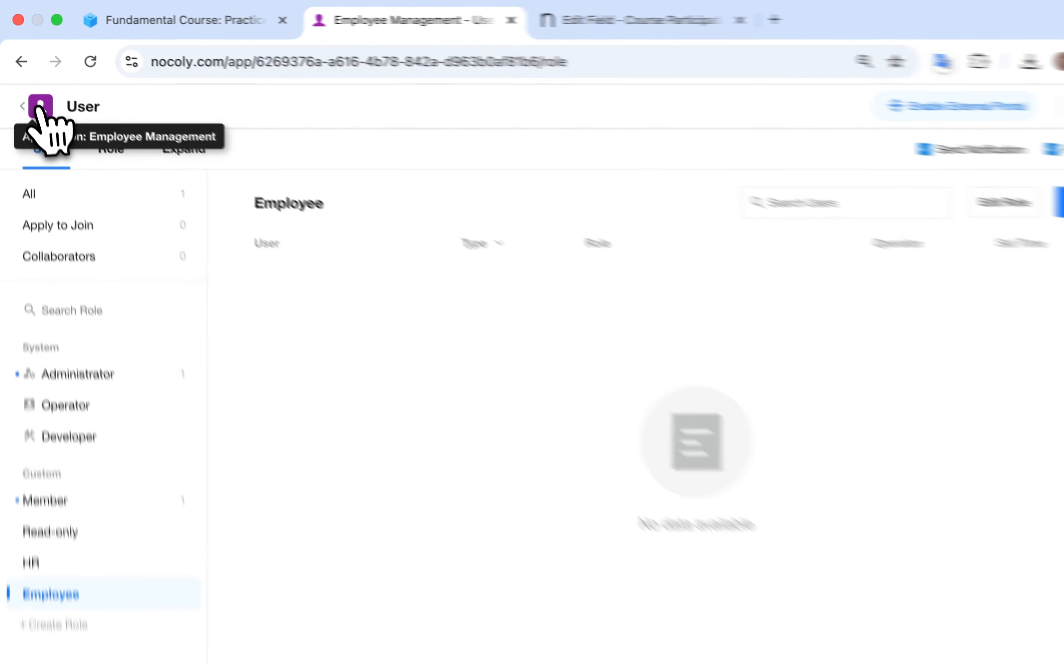
pyautogui.click(36, 92)
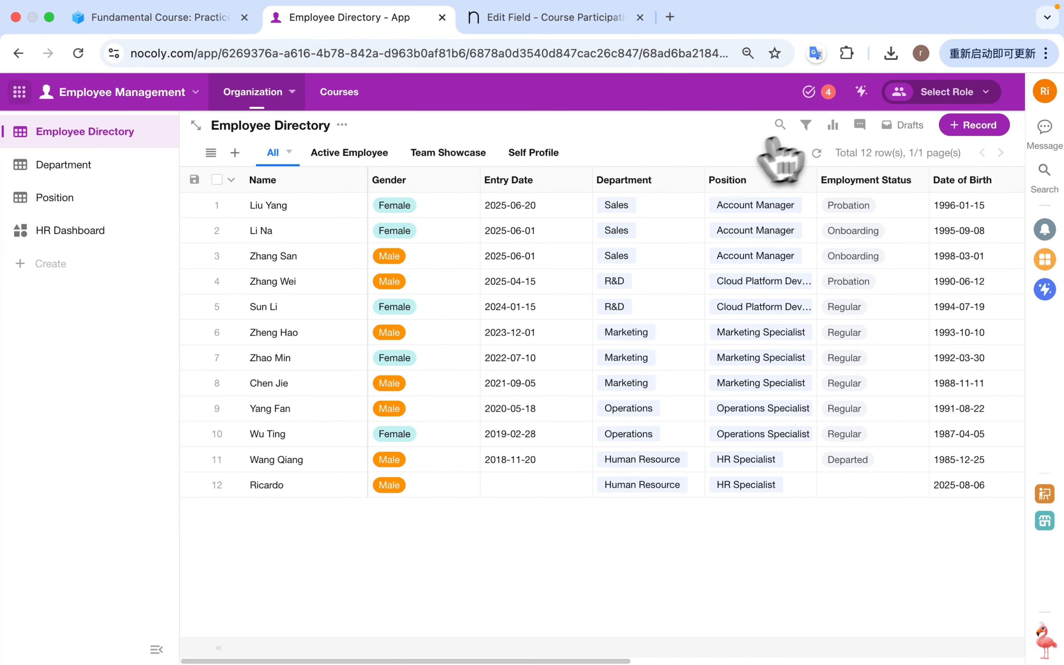
pyautogui.click(983, 94)
pyautogui.click(936, 149)
# Check the Courses section as the Employee role by viewing the Communication Skills and Collabrations course record
pyautogui.click(310, 92)
pyautogui.click(335, 205)
pyautogui.click(993, 125)
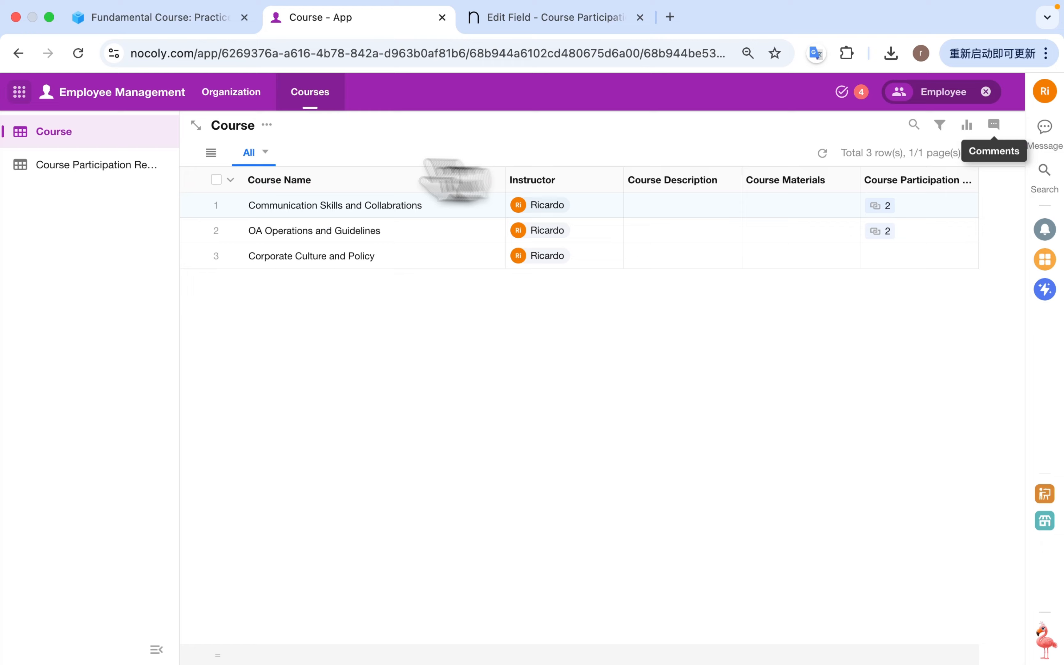
# Set the Course Rating of the 2025-09-09 Course Participation Record entry to three stars and save the record
pyautogui.click(116, 167)
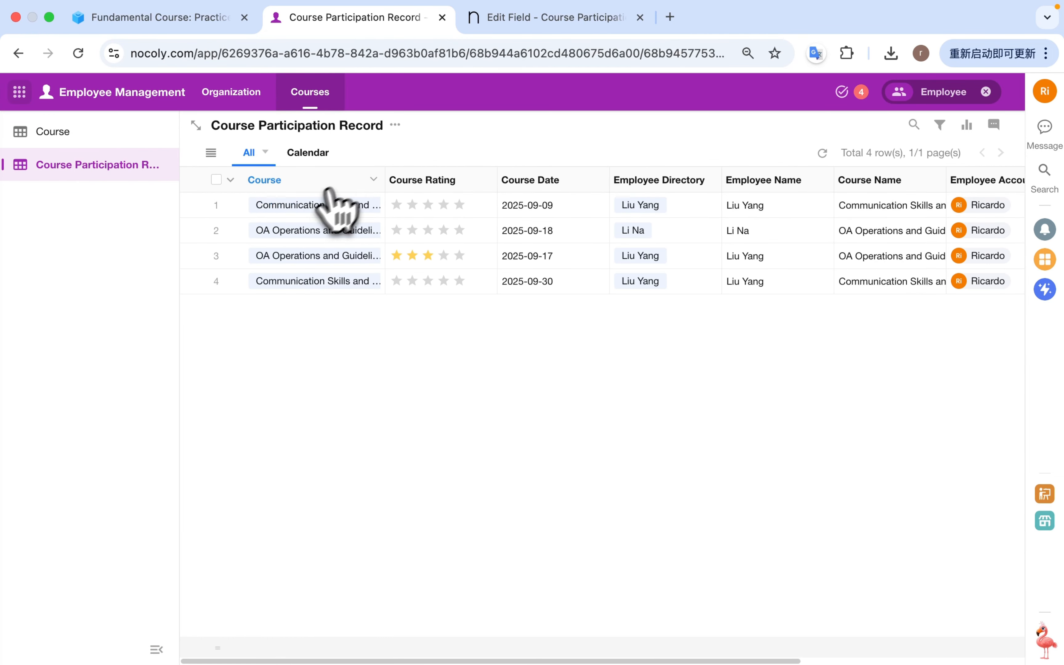
pyautogui.click(545, 214)
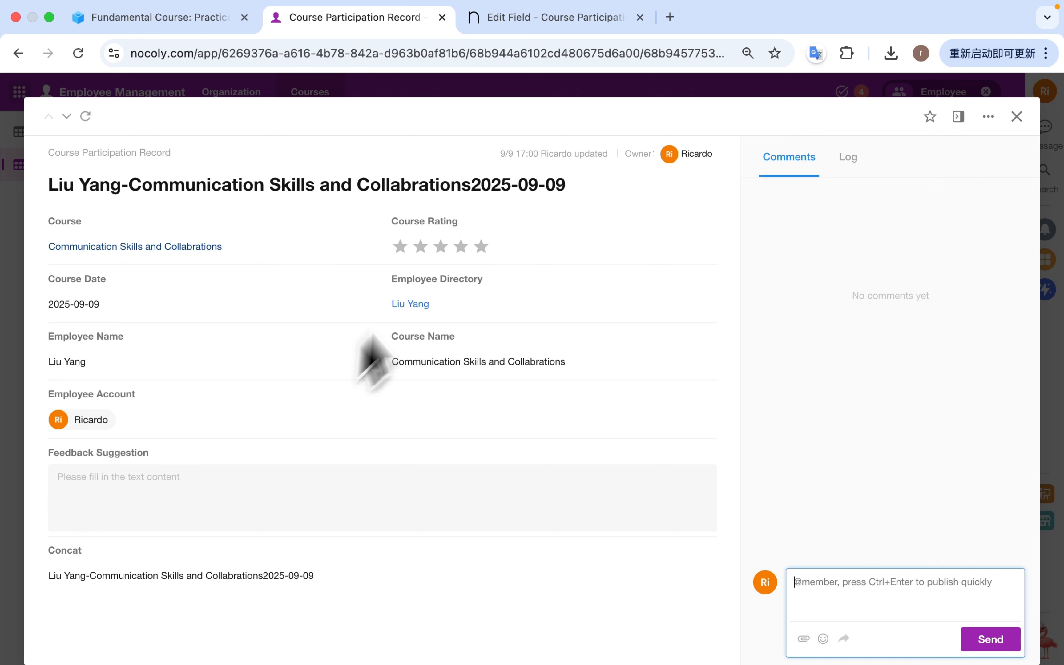
pyautogui.click(440, 247)
pyautogui.click(175, 506)
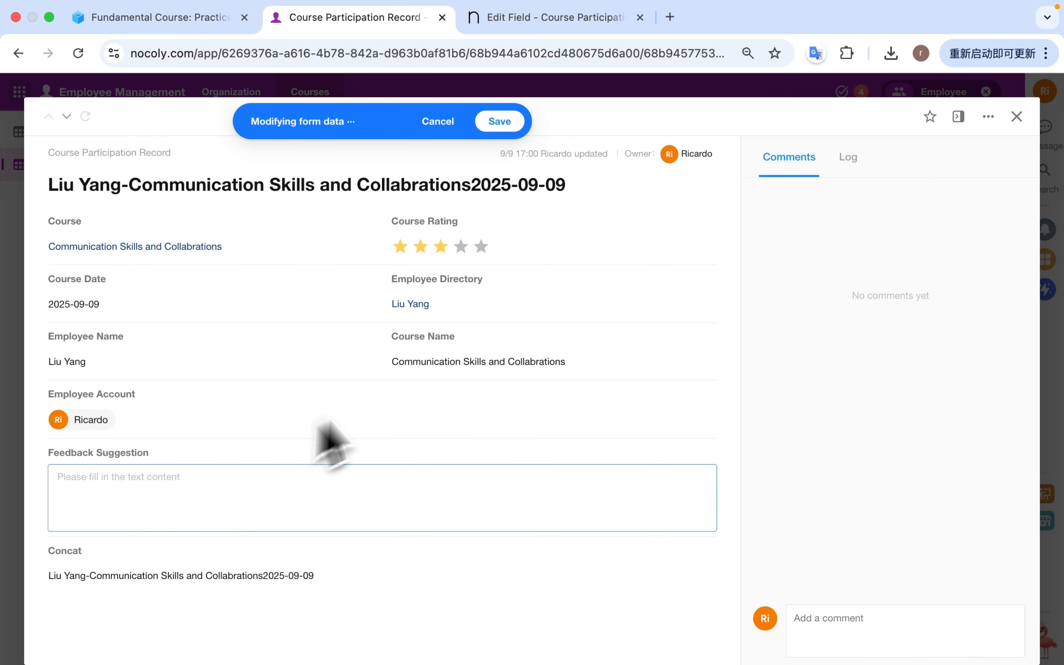
pyautogui.click(500, 121)
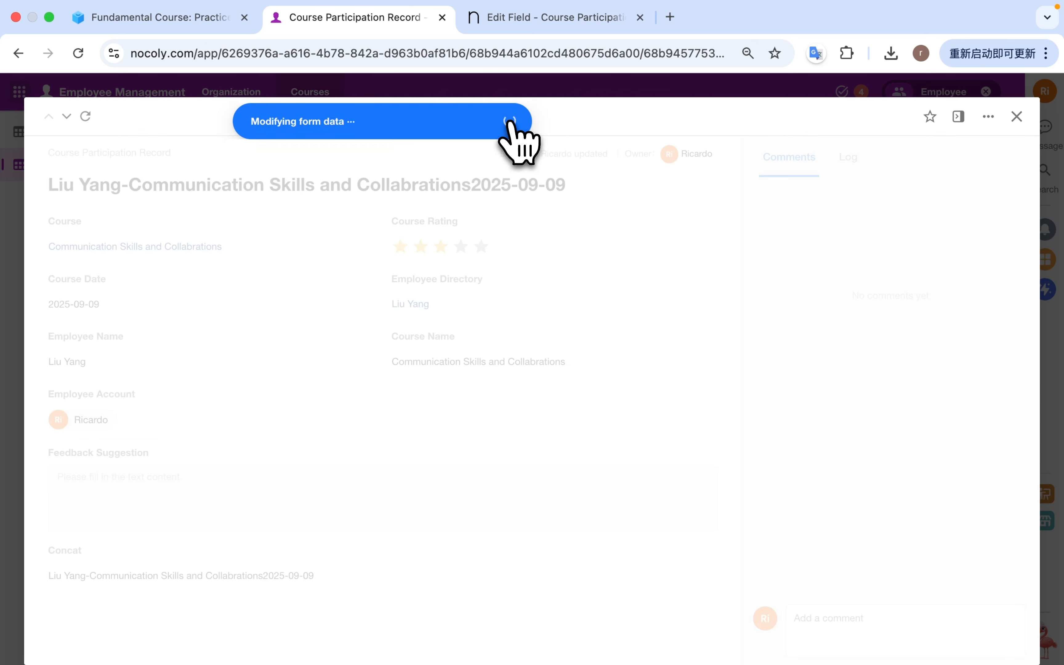
pyautogui.click(1018, 117)
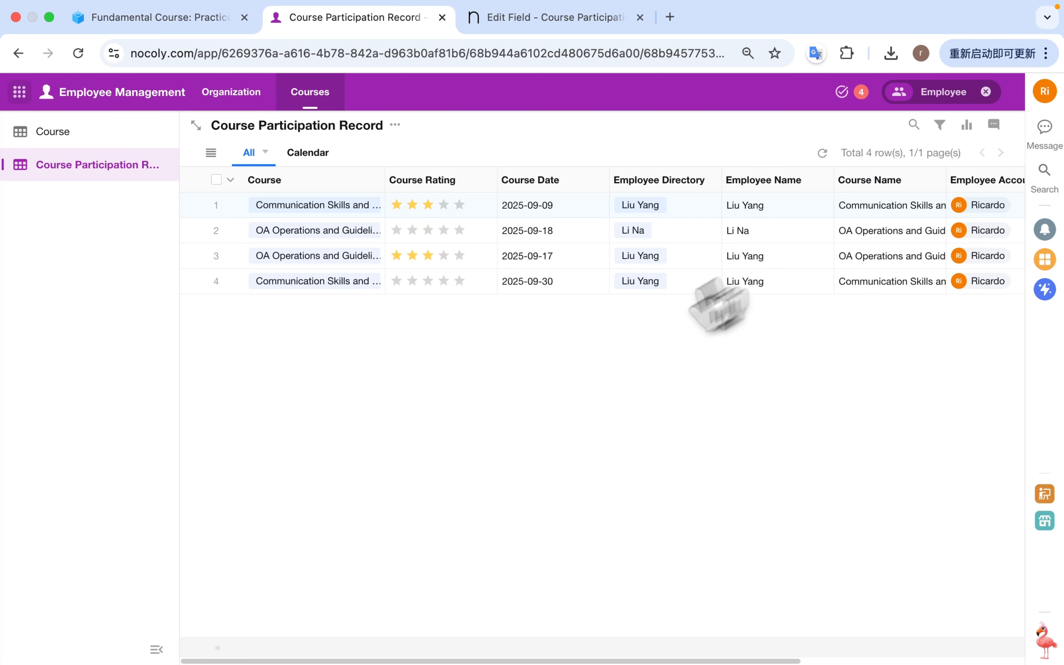